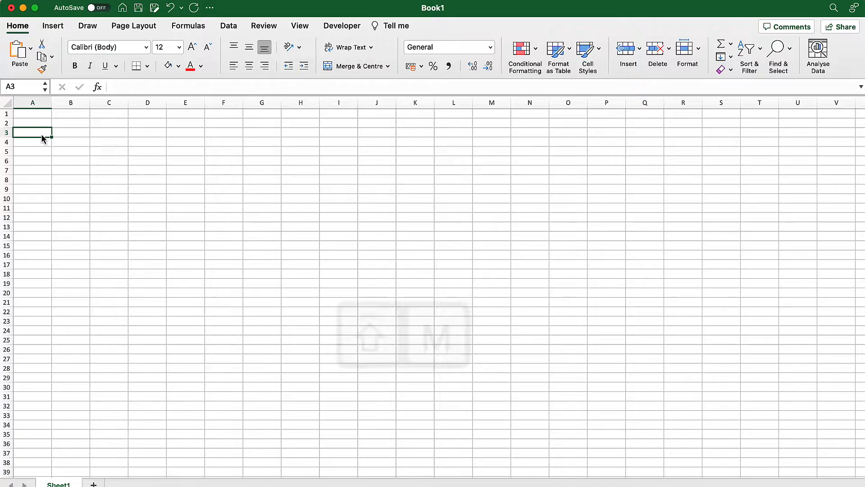
# Enter the weekday names Monday through Sunday across cells A3 to G3.
pyautogui.press('Tab')
pyautogui.write('Tuesday')
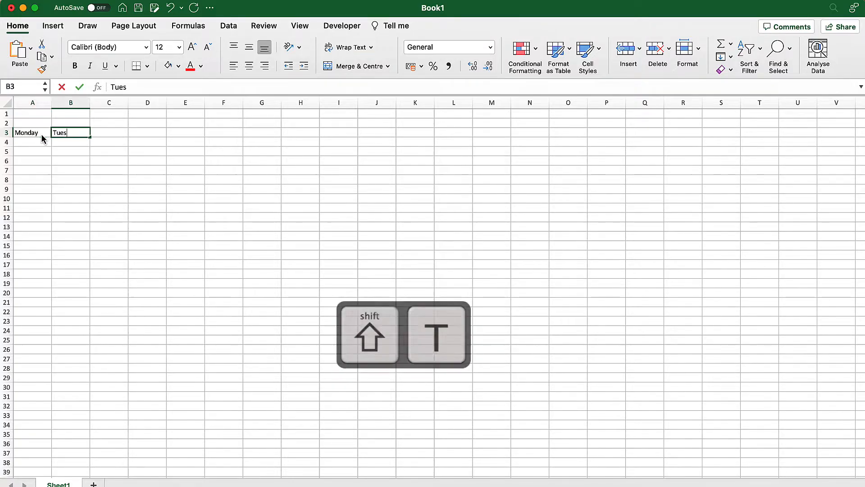
pyautogui.press('Tab')
pyautogui.write('Wednesday')
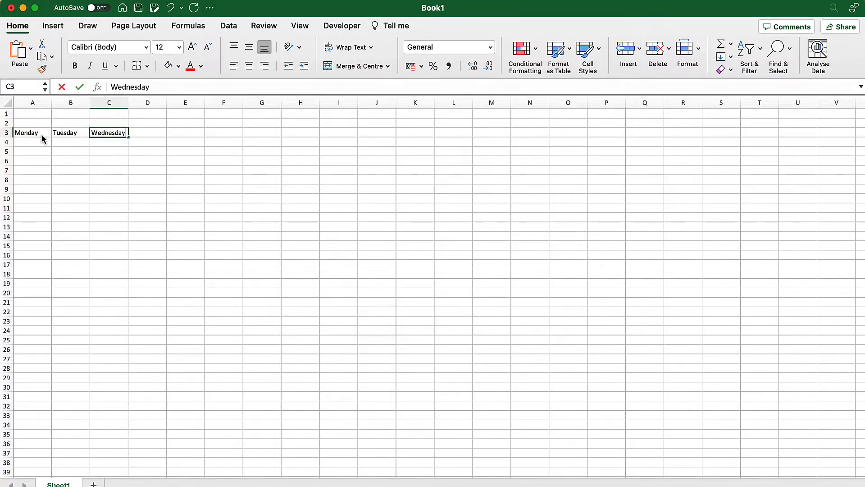
pyautogui.press('Tab')
pyautogui.write('Thursday')
pyautogui.press('Tab')
pyautogui.write('Friday')
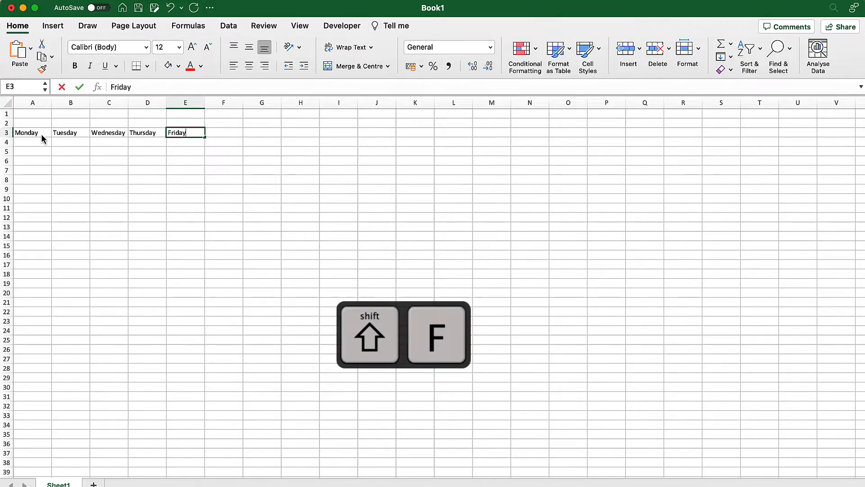
pyautogui.press('Tab')
pyautogui.write('Saturday')
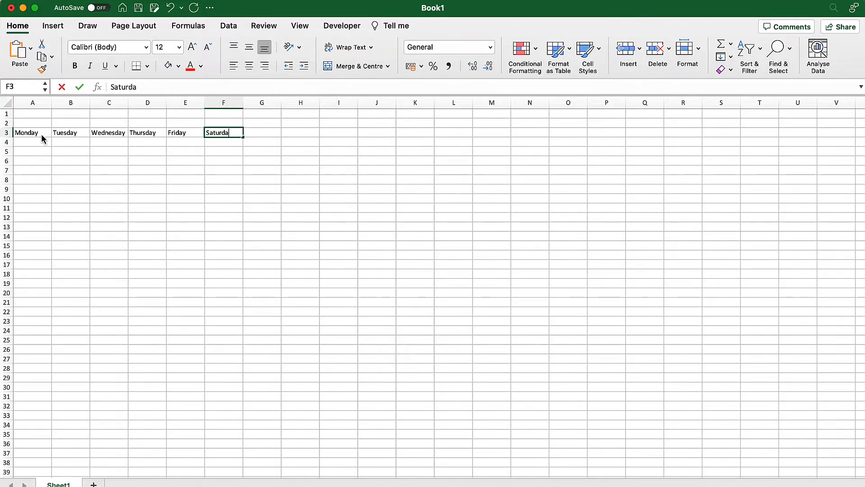
pyautogui.press('Tab')
pyautogui.write('Sunday')
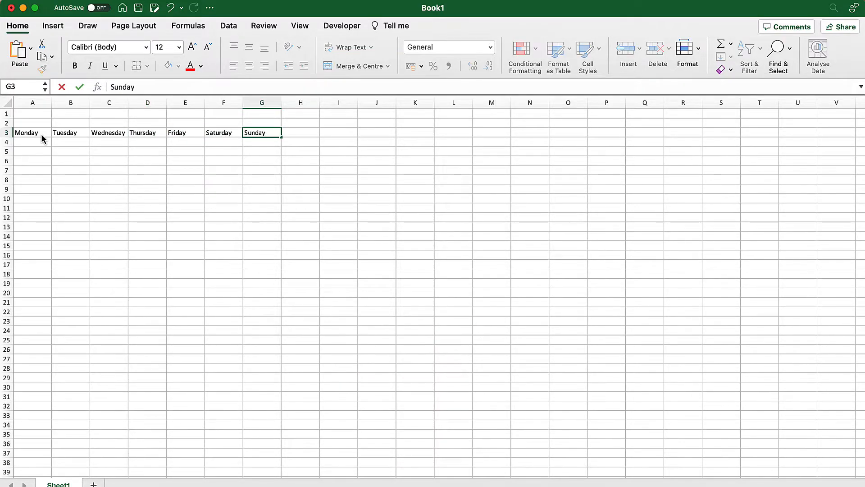
# Set the width of columns A to G to 35.
pyautogui.moveTo(32, 102); pyautogui.dragTo(268, 105)
pyautogui.rightClick(268, 107)
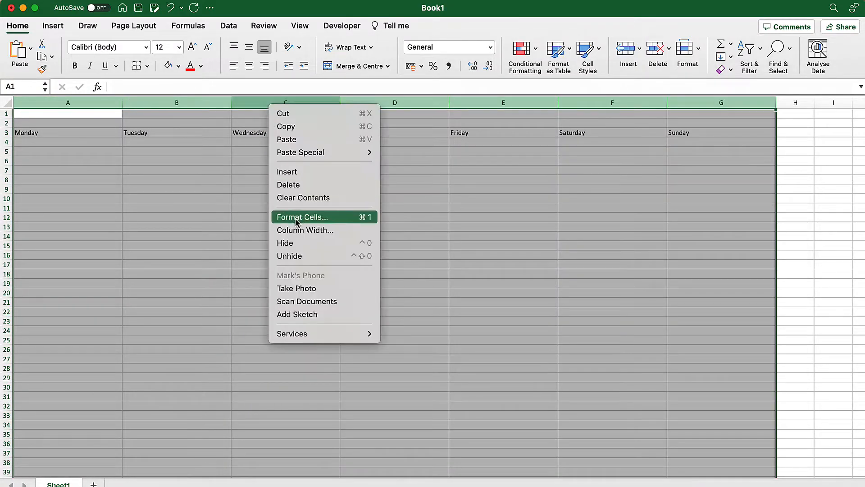
pyautogui.click(299, 231)
pyautogui.write('35')
pyautogui.press('Return')
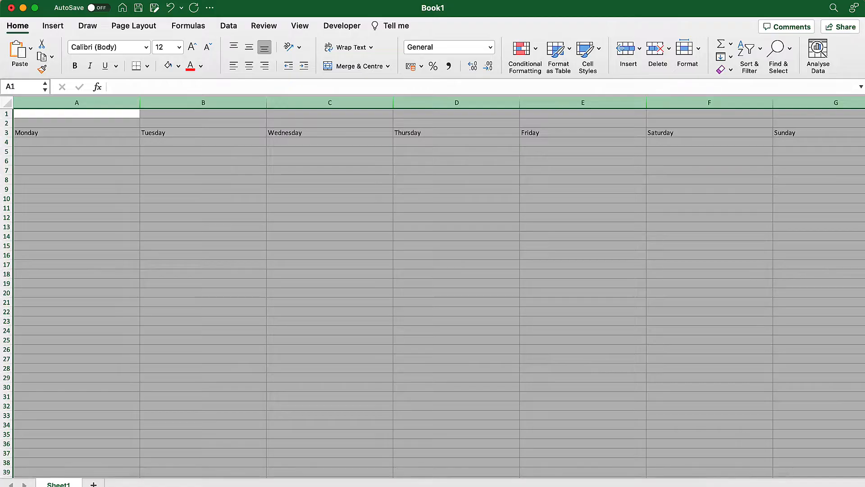
# Reduce the width of columns A to G to 32, and stretch them evenly until they fill the visible sheet.
pyautogui.rightClick(316, 107)
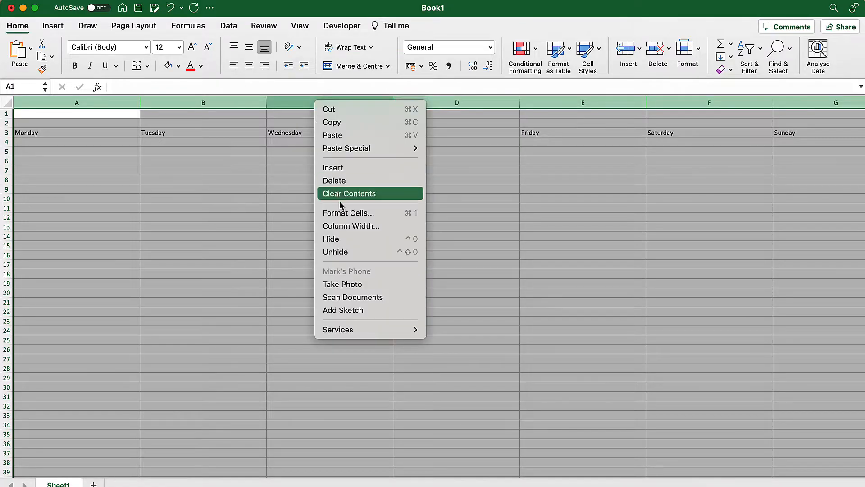
pyautogui.click(353, 225)
pyautogui.write('32')
pyautogui.press('Return')
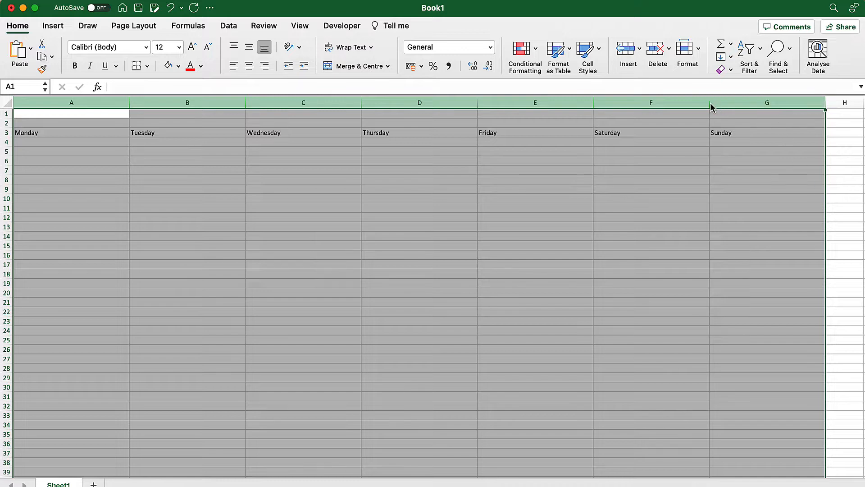
pyautogui.moveTo(709, 104); pyautogui.dragTo(740, 104)
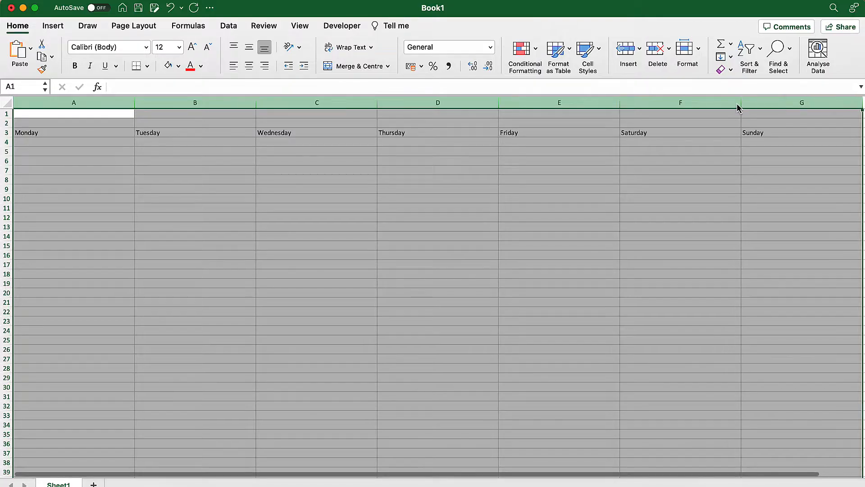
# Fill the weekday cells A3 to G3 with the saved pink custom colour.
pyautogui.click(509, 183)
pyautogui.moveTo(126, 132); pyautogui.dragTo(780, 135)
pyautogui.click(178, 66)
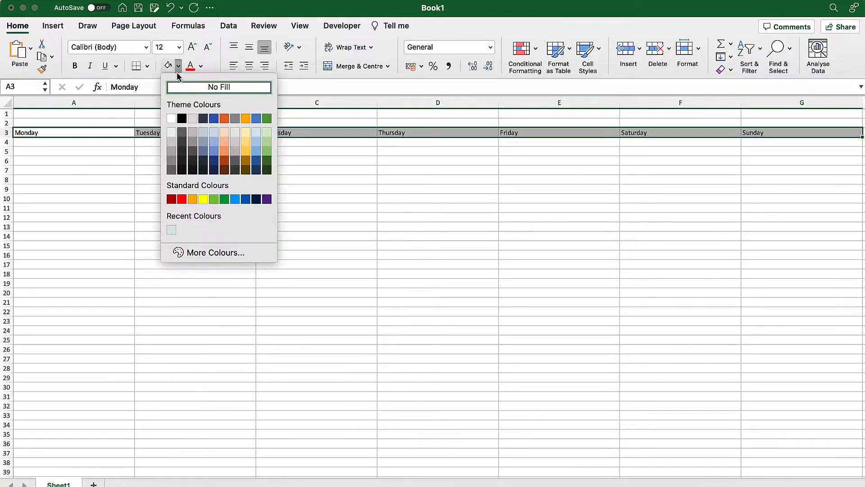
pyautogui.click(220, 255)
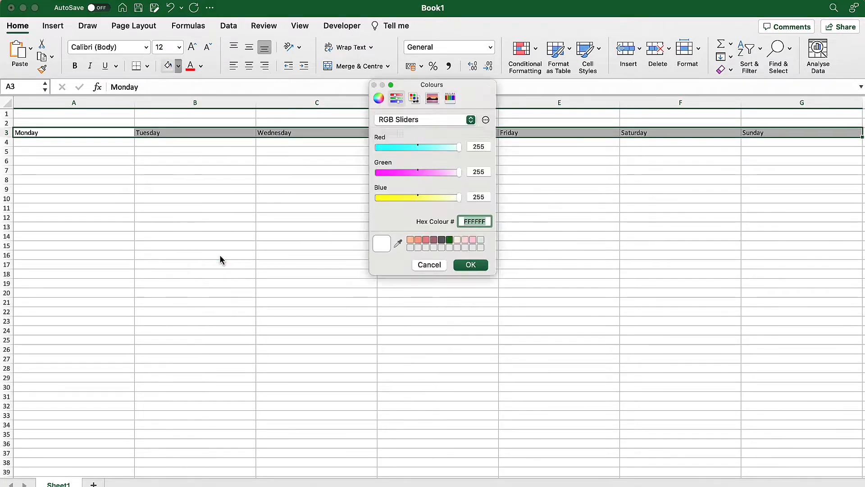
pyautogui.click(474, 244)
pyautogui.click(473, 269)
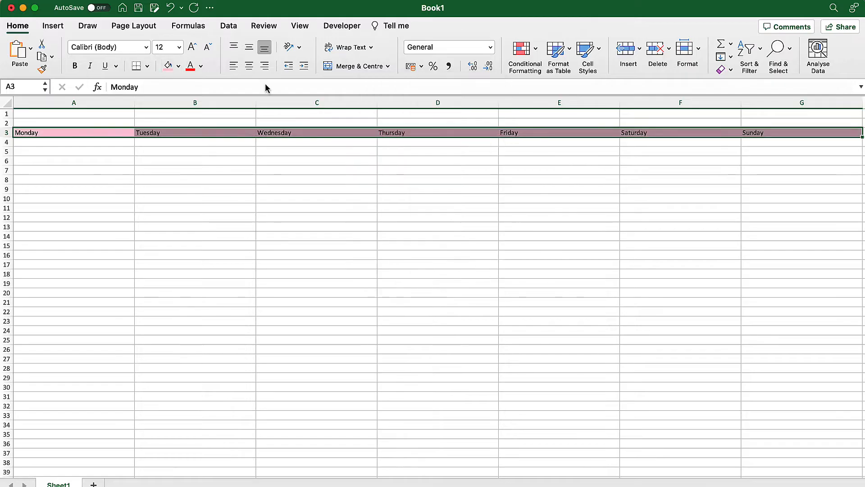
# Set the weekday headings in row 3 to font size 24 and centre them horizontally.
pyautogui.click(193, 47)
pyautogui.click(193, 47)
pyautogui.click(193, 47)
pyautogui.click(193, 47)
pyautogui.click(193, 47)
pyautogui.click(192, 47)
pyautogui.click(249, 66)
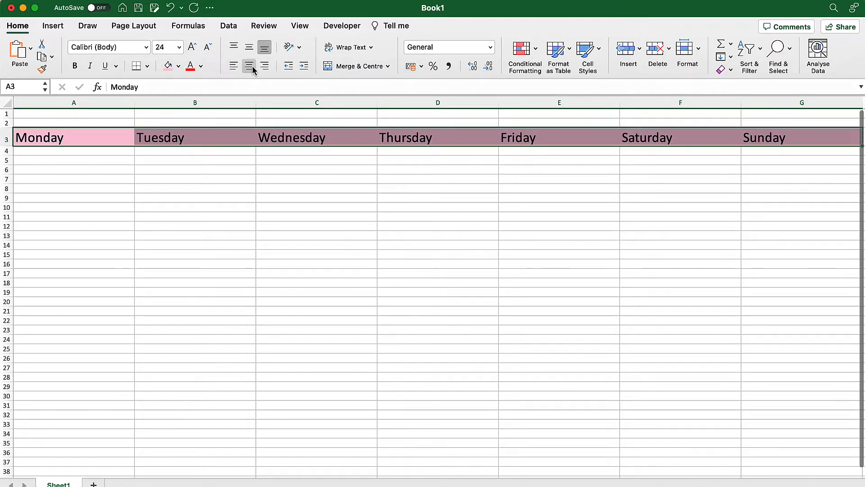
pyautogui.click(7, 103)
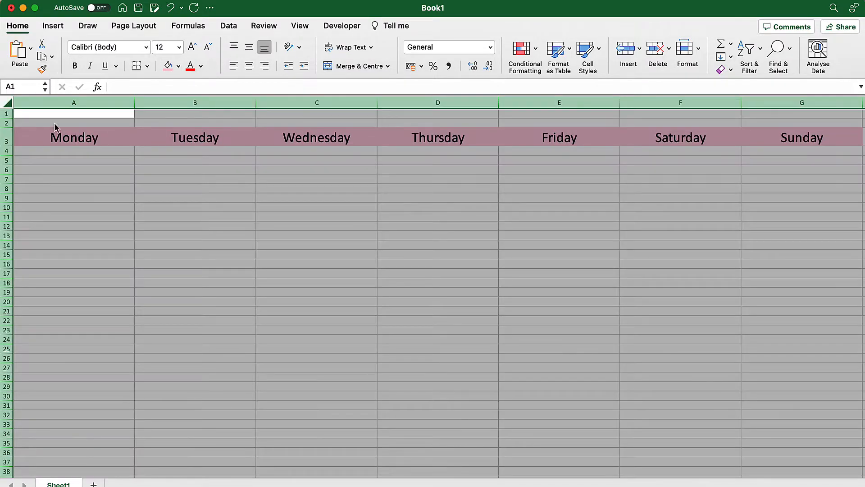
# Merge and centre cells A2 to G2 and enter the heading "Week 1 - From 20/2 - 27/2".
pyautogui.moveTo(79, 124); pyautogui.dragTo(778, 120)
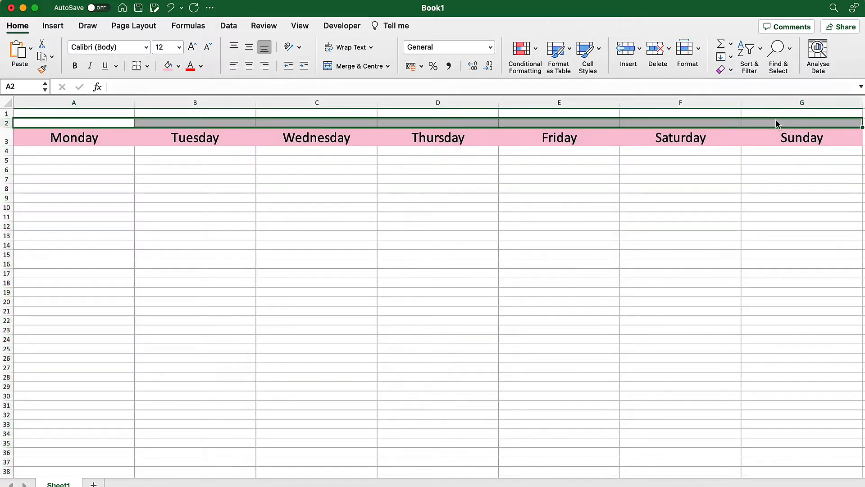
pyautogui.click(347, 68)
pyautogui.write('Week 1')
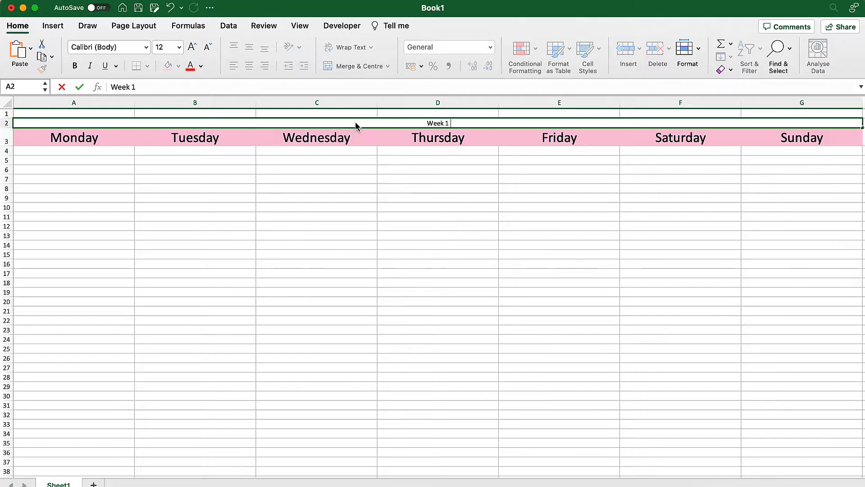
pyautogui.write(' - From 20/')
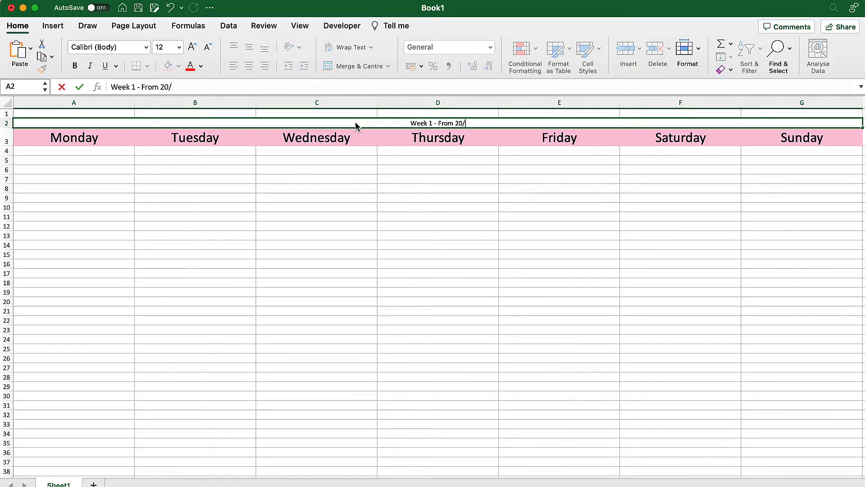
pyautogui.write('2 - ')
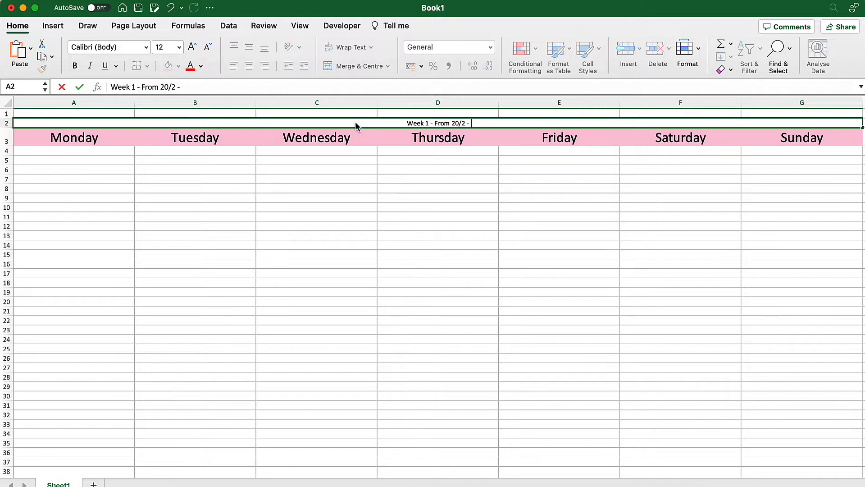
pyautogui.write('27/2')
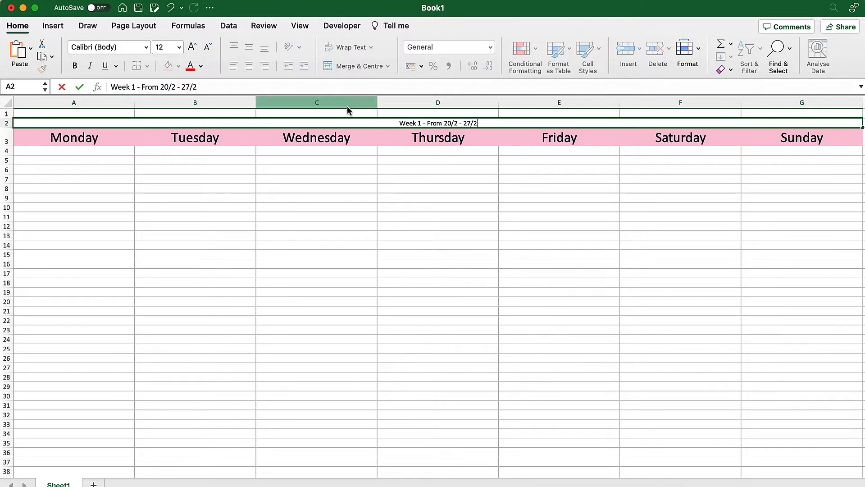
# Format the week heading text in row 2 as bold at font size 22.
pyautogui.press('super+a')
pyautogui.click(192, 47)
pyautogui.click(192, 47)
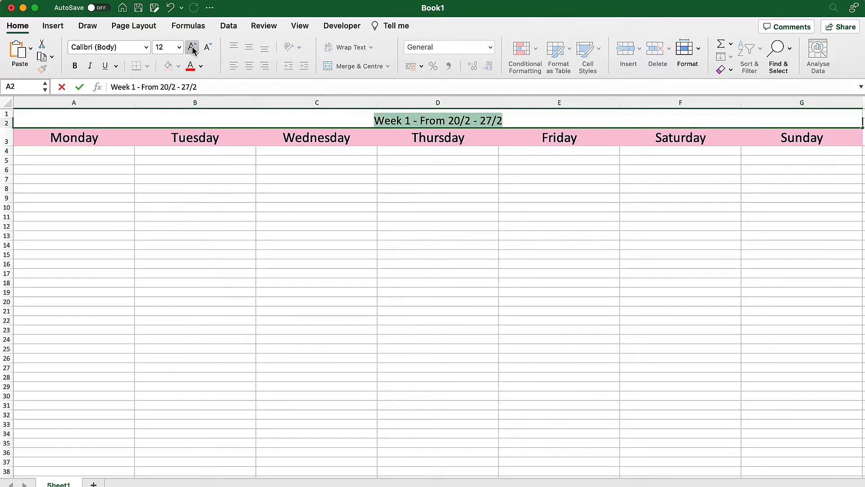
pyautogui.click(192, 48)
pyautogui.click(192, 47)
pyautogui.click(192, 48)
pyautogui.press('super+b')
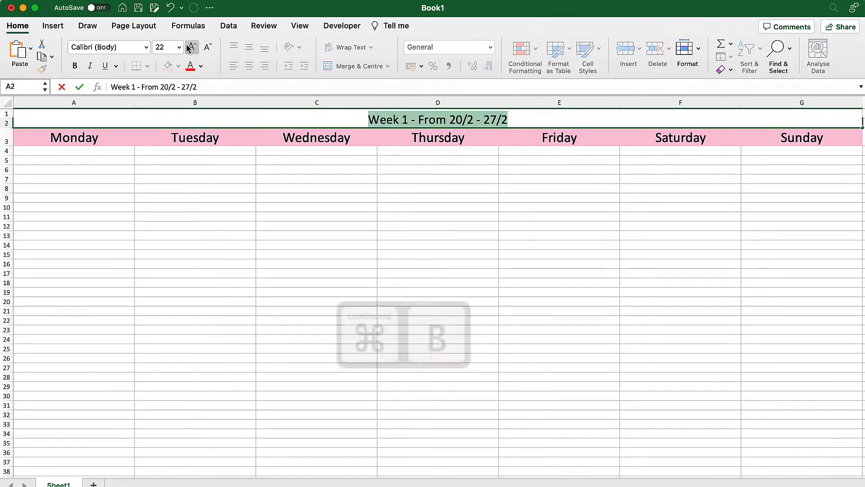
pyautogui.click(293, 151)
# Fill the merged week heading in row 2 with the saved lighter pink custom colour.
pyautogui.click(347, 129)
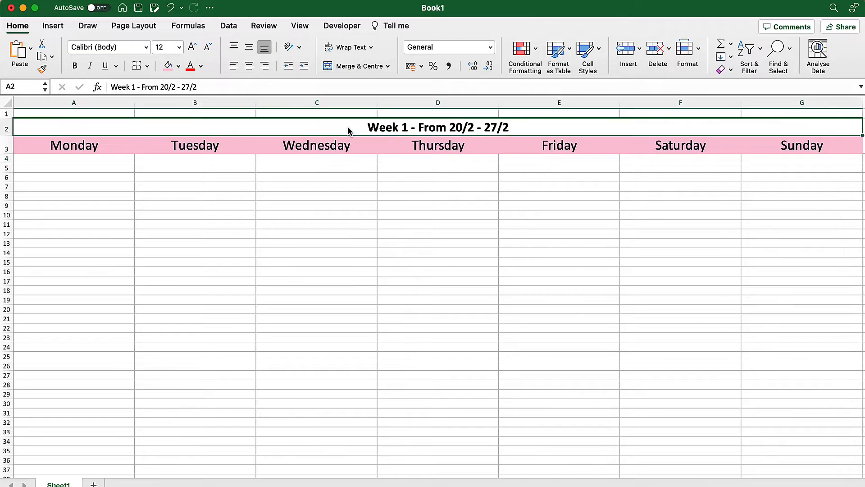
pyautogui.click(178, 65)
pyautogui.click(218, 253)
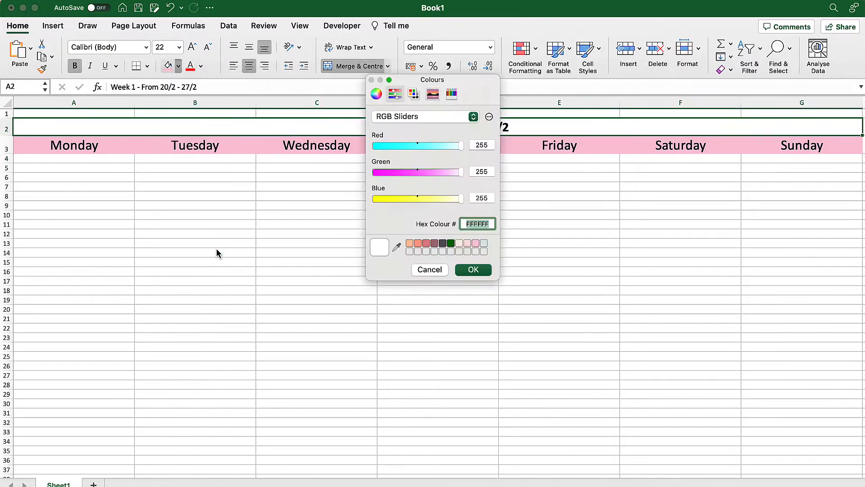
pyautogui.click(468, 244)
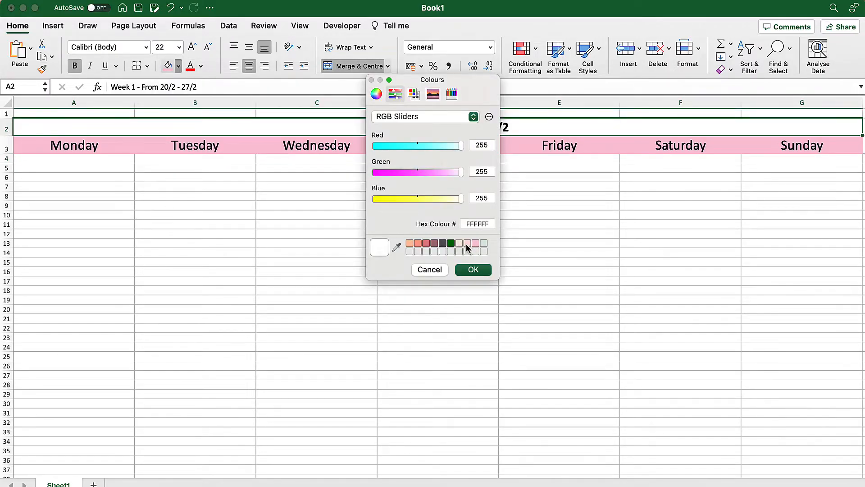
pyautogui.click(466, 243)
pyautogui.click(474, 271)
# Merge and centre cells A1 to G1 and enter the title "Weekly Content".
pyautogui.click(426, 114)
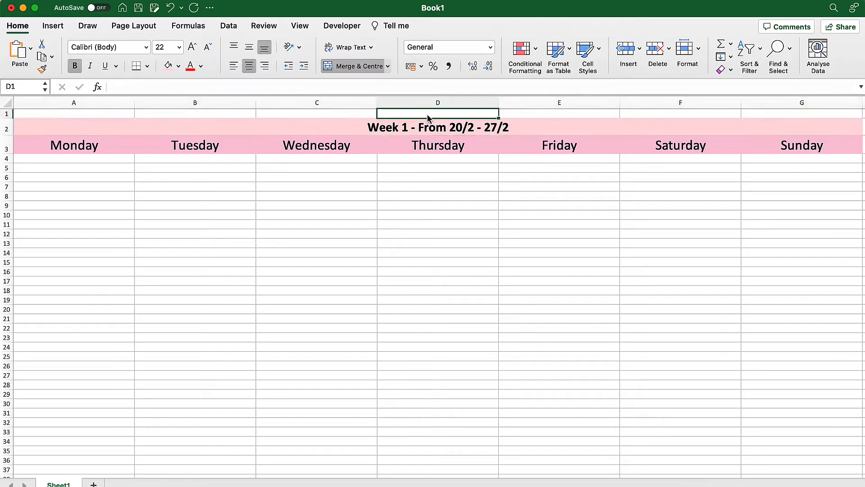
pyautogui.click(129, 115)
pyautogui.moveTo(122, 115); pyautogui.dragTo(766, 113)
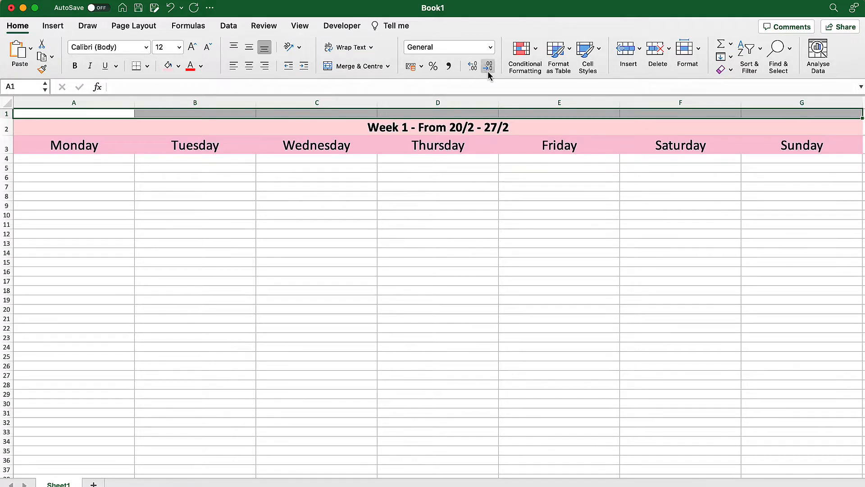
pyautogui.click(363, 68)
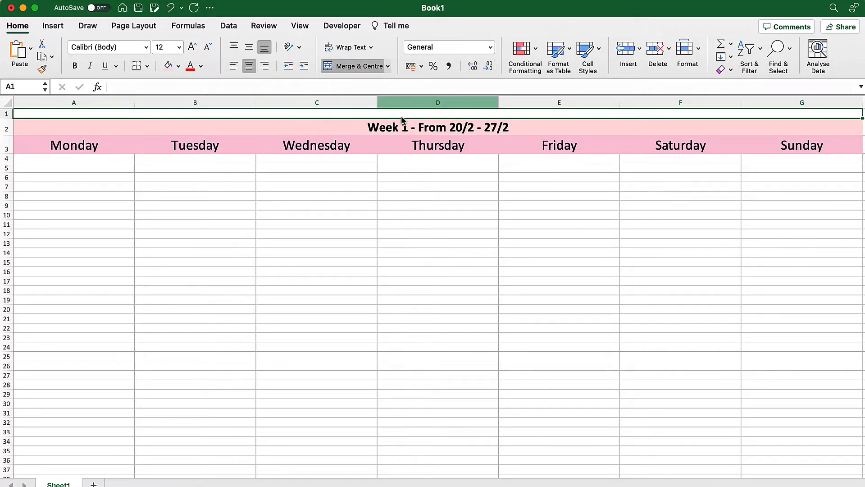
pyautogui.write('Weekly CO')
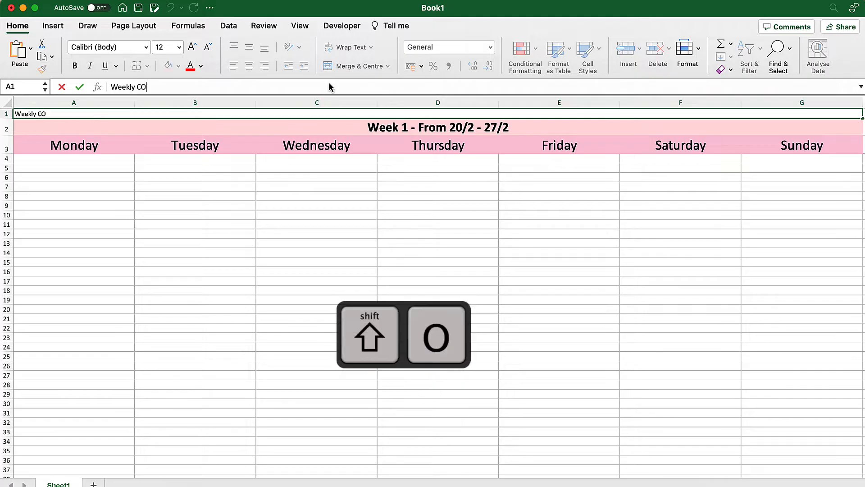
pyautogui.write('n')
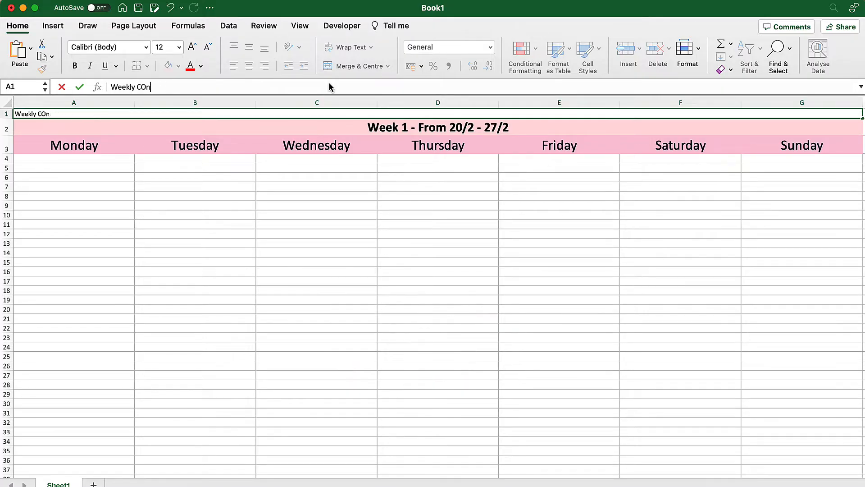
pyautogui.write('tentent')
pyautogui.press('Return')
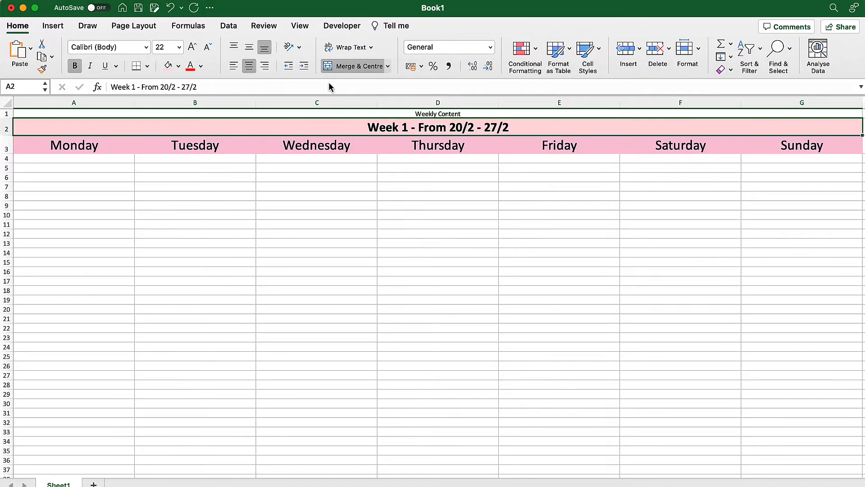
# Set the font size of the week heading in row 2 to 26.
pyautogui.click(193, 47)
pyautogui.click(192, 47)
pyautogui.click(192, 47)
pyautogui.click(193, 46)
pyautogui.click(193, 47)
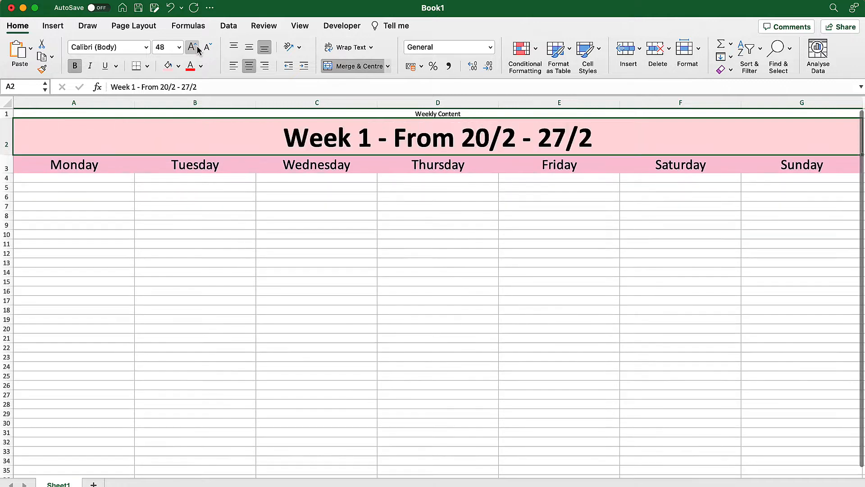
pyautogui.click(208, 47)
pyautogui.click(208, 47)
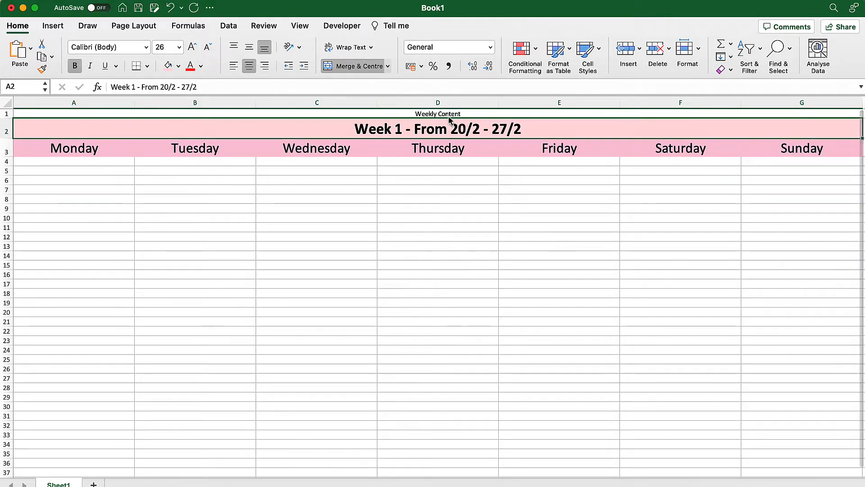
# Set the font size of the "Weekly Content" title in row 1 to 36.
pyautogui.press('Up')
pyautogui.click(192, 47)
pyautogui.click(192, 47)
pyautogui.click(193, 46)
pyautogui.click(192, 47)
pyautogui.click(193, 47)
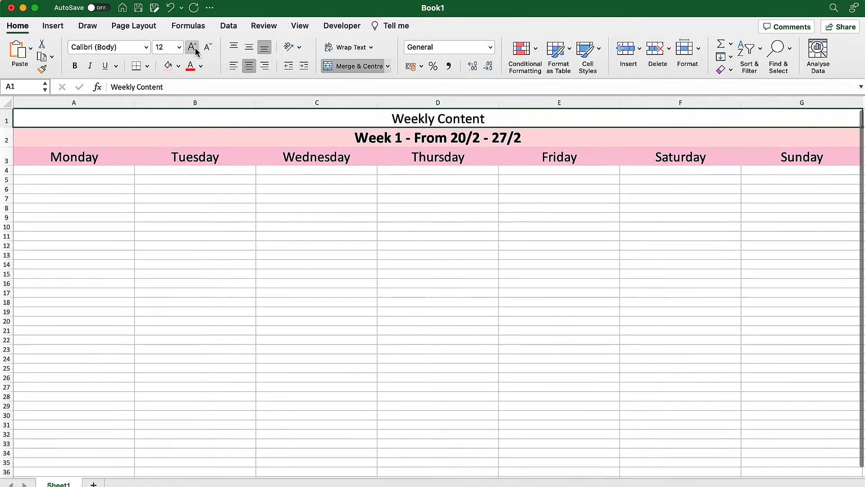
pyautogui.click(192, 47)
pyautogui.click(193, 46)
pyautogui.click(193, 47)
pyautogui.click(208, 48)
pyautogui.click(208, 47)
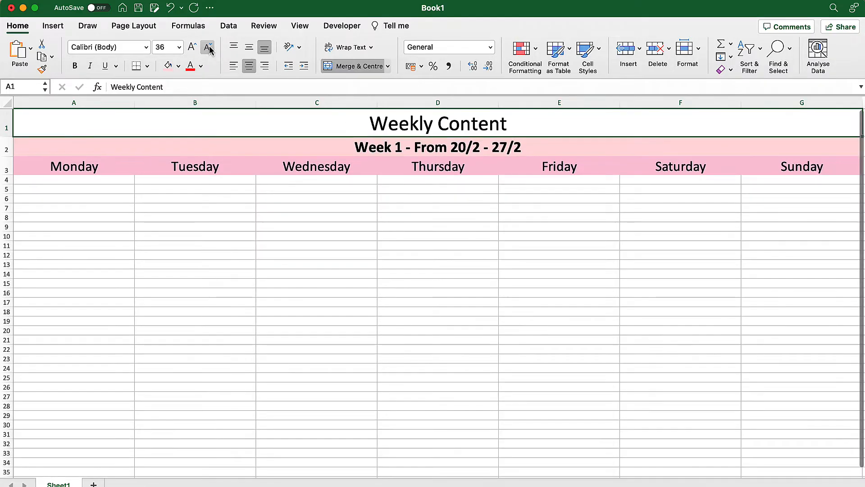
# Make the "Weekly Content" title in row 1 bold at font size 36.
pyautogui.click(195, 49)
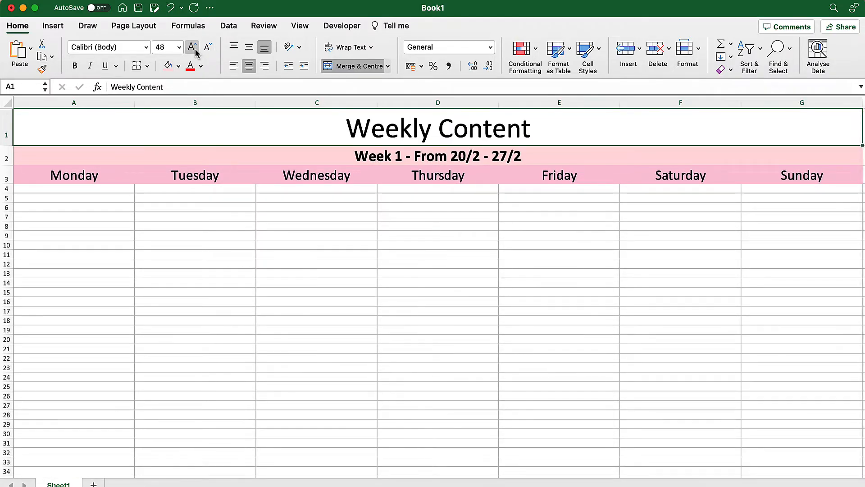
pyautogui.click(208, 47)
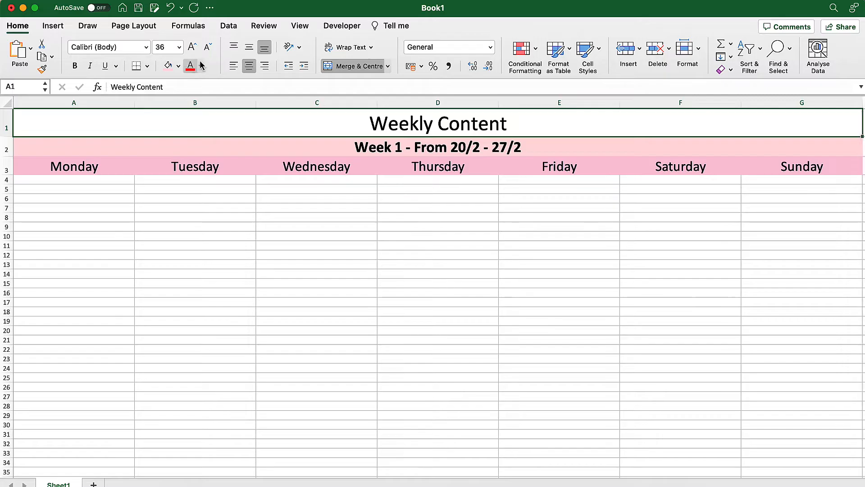
pyautogui.press('super+b')
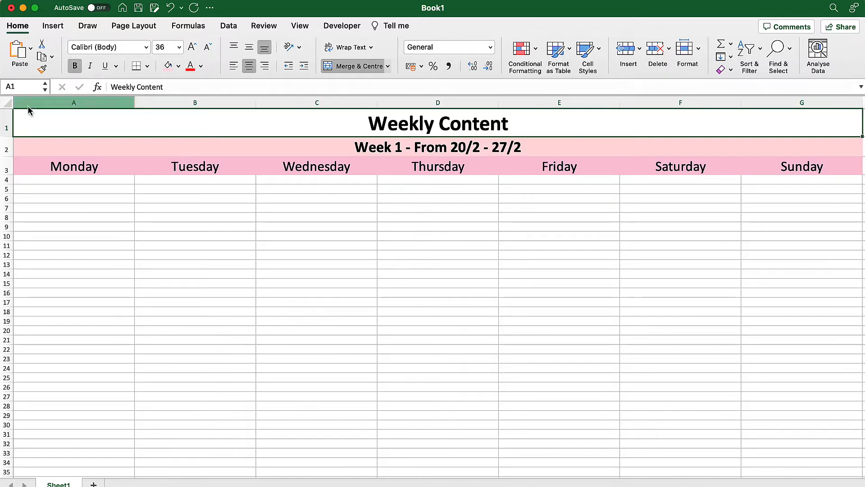
# Change the font of the entire sheet to Al Bayan.
pyautogui.press('super+a')
pyautogui.click(147, 49)
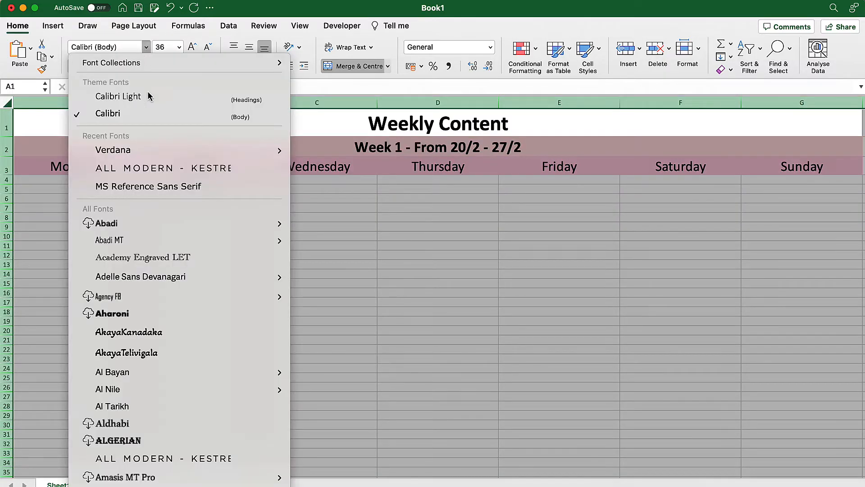
pyautogui.scroll(-3, 150, 96)
pyautogui.click(180, 317)
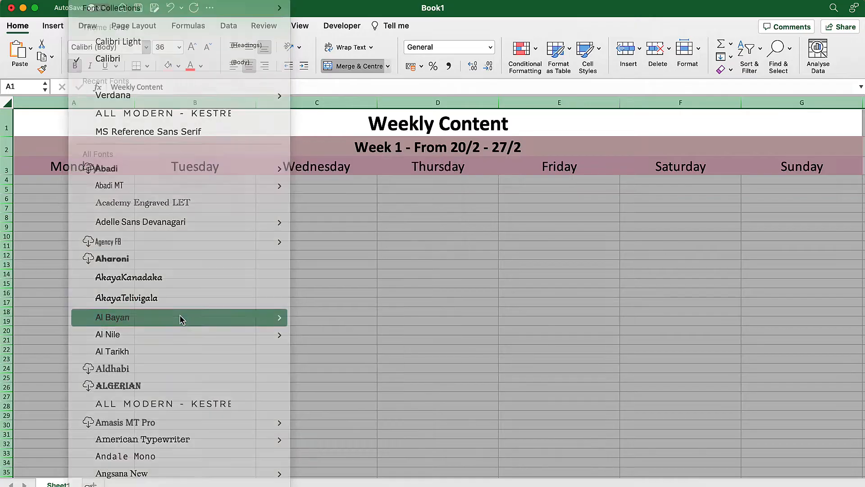
pyautogui.click(335, 242)
# Fill the merged "Weekly Content" title in row 1 with the saved light peach custom colour.
pyautogui.click(348, 128)
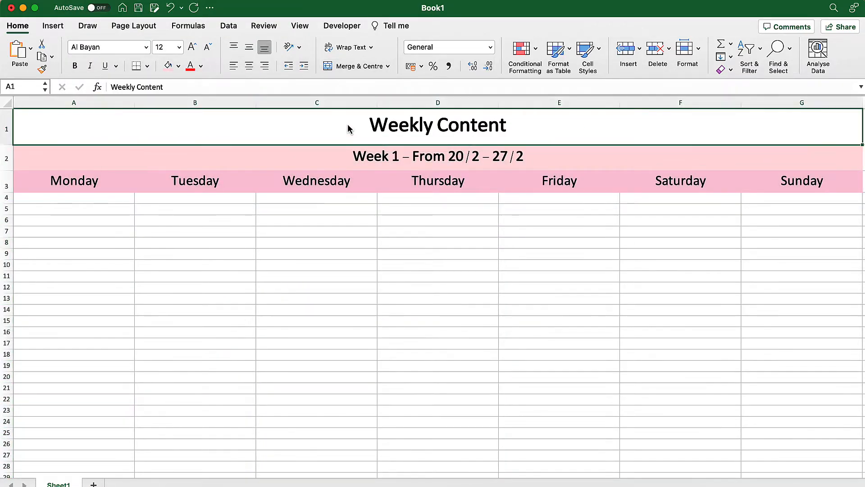
pyautogui.click(178, 67)
pyautogui.click(225, 253)
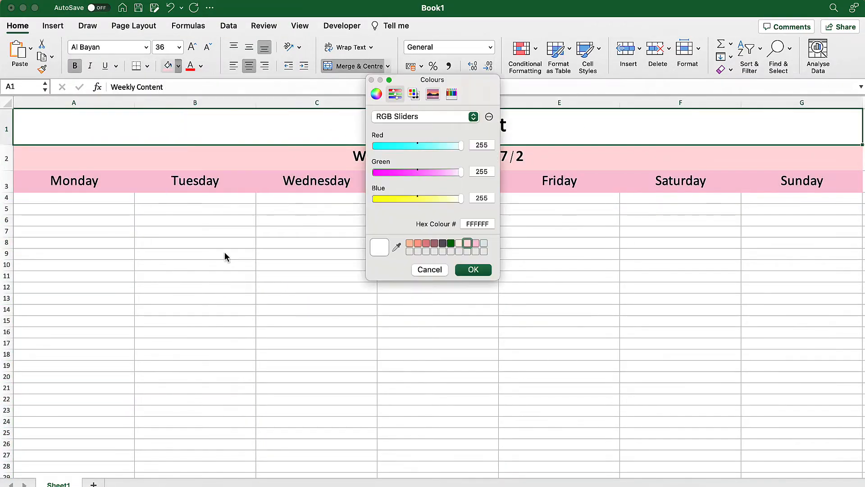
pyautogui.click(475, 242)
pyautogui.click(460, 244)
pyautogui.click(477, 271)
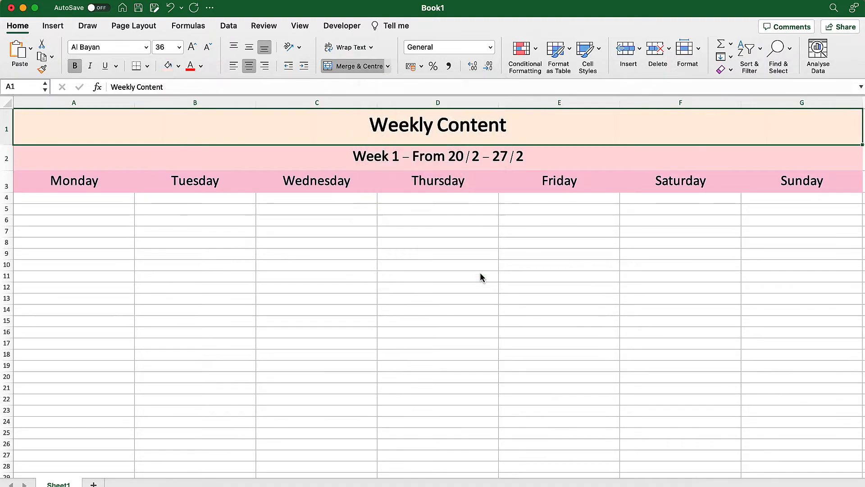
pyautogui.click(431, 233)
# Add list data validation to cells A4 to G4 with the source items Motivation, promotion and Entertainment.
pyautogui.click(75, 198)
pyautogui.moveTo(98, 202); pyautogui.dragTo(761, 201)
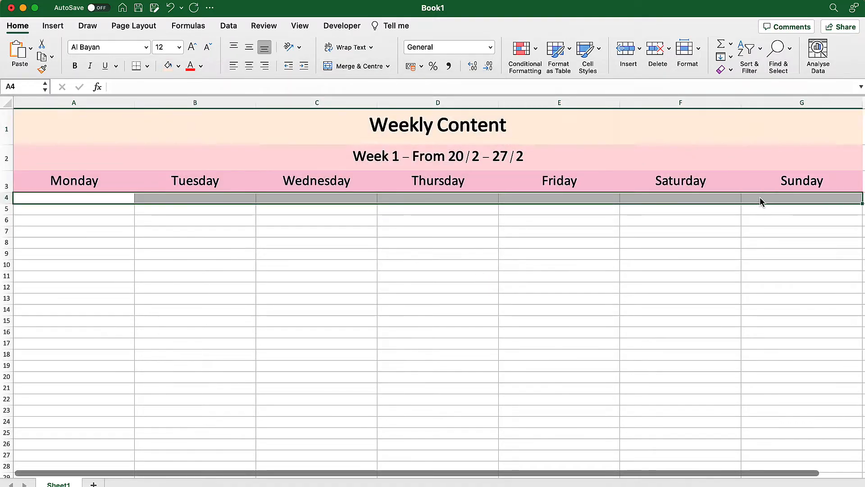
pyautogui.click(229, 26)
pyautogui.click(630, 49)
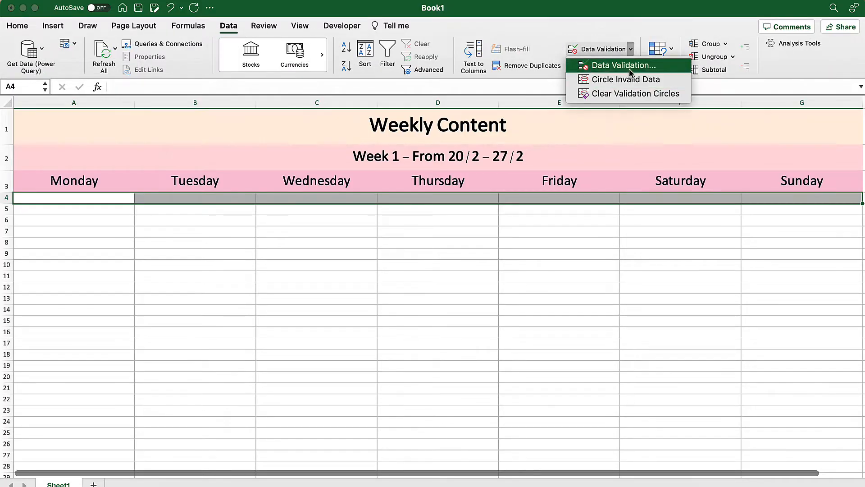
pyautogui.click(629, 67)
pyautogui.click(415, 144)
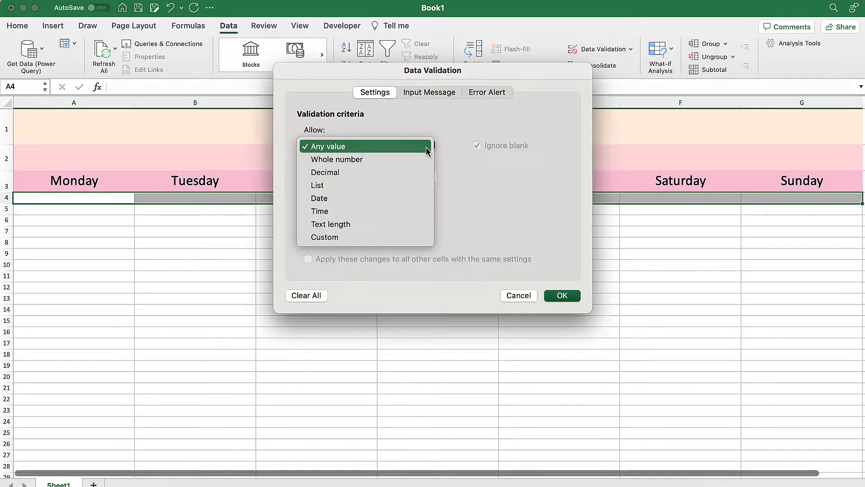
pyautogui.click(355, 186)
pyautogui.click(342, 207)
pyautogui.write('Motiva')
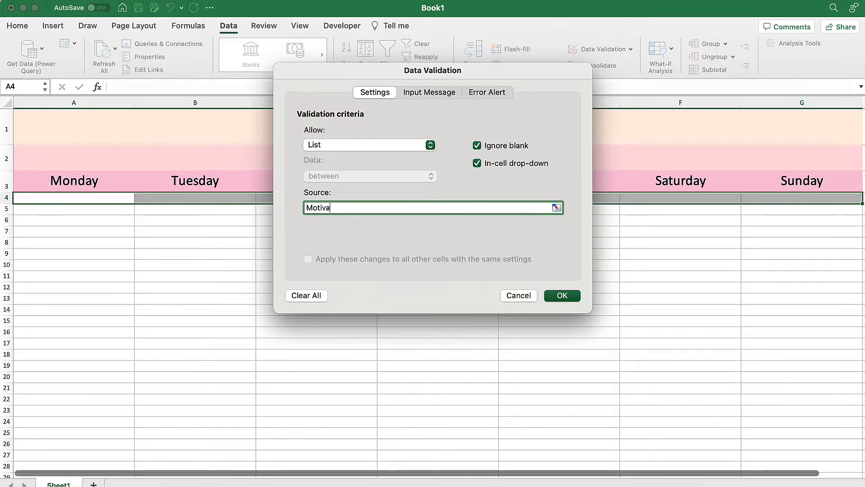
pyautogui.write('tion, ')
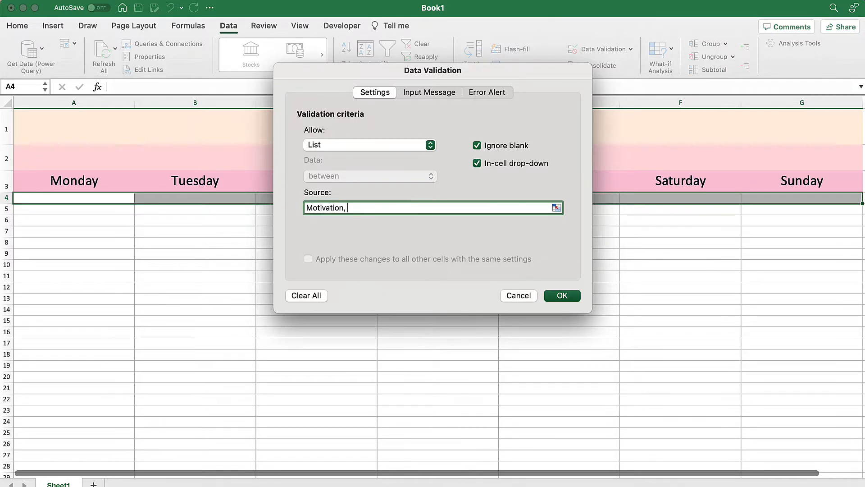
pyautogui.write('promotion,')
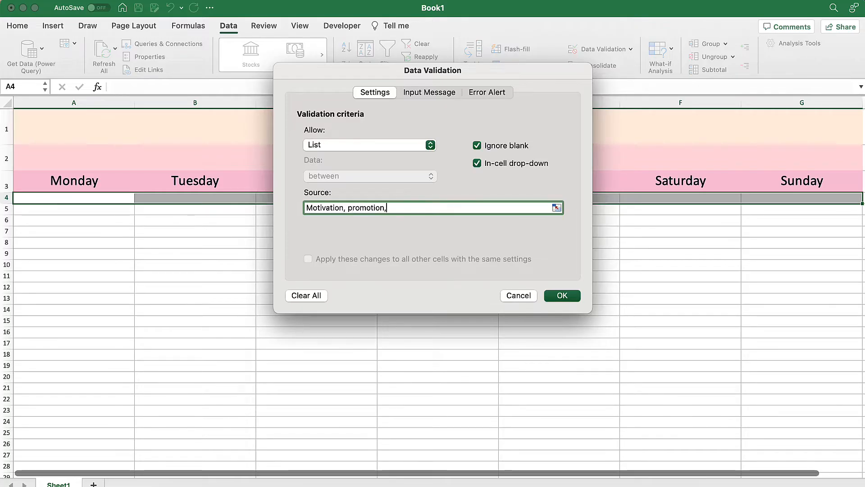
pyautogui.write('Entertainment')
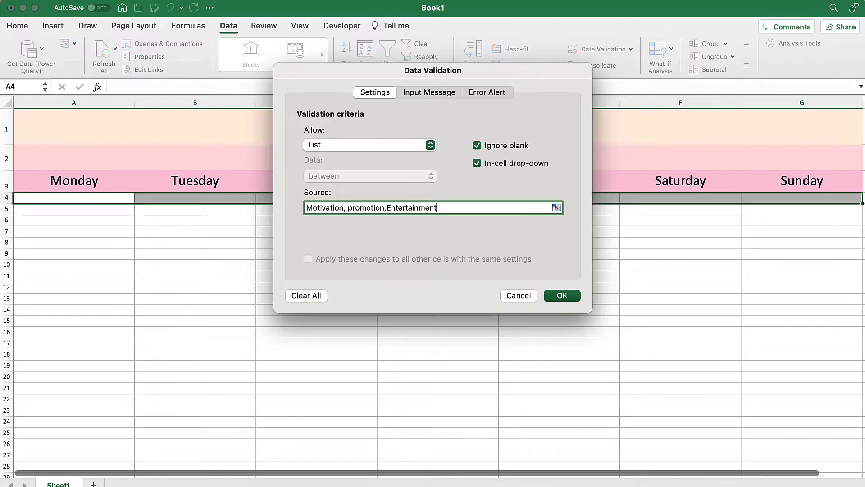
pyautogui.click(573, 295)
# Choose the row 4 drop-down entries Motivation for Monday, promotion for Tuesday, Motivation for Wednesday and promotion for Thursday.
pyautogui.click(139, 198)
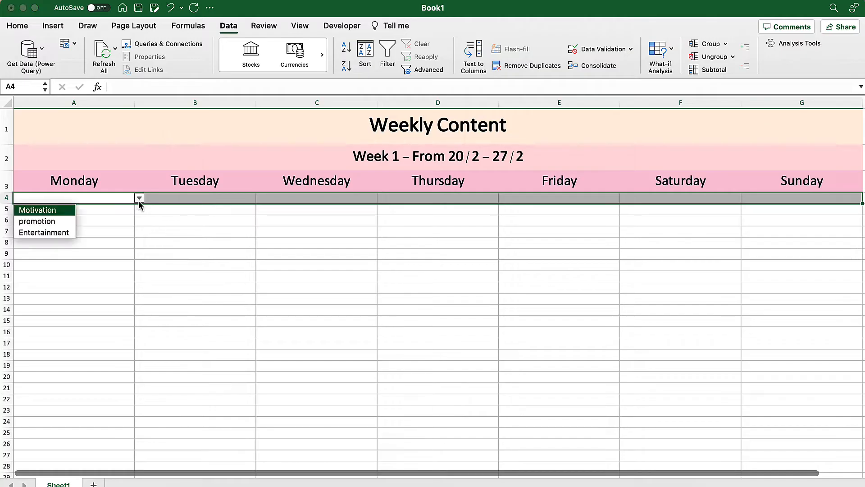
pyautogui.click(62, 214)
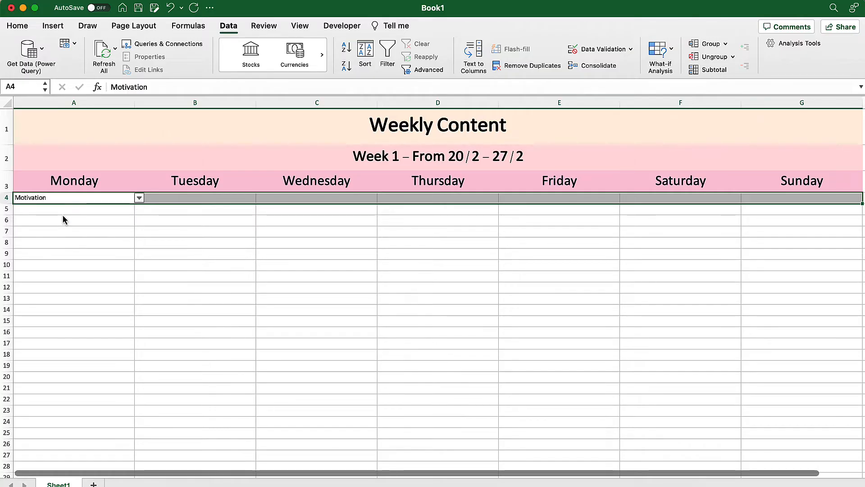
pyautogui.click(211, 199)
pyautogui.click(261, 198)
pyautogui.click(189, 221)
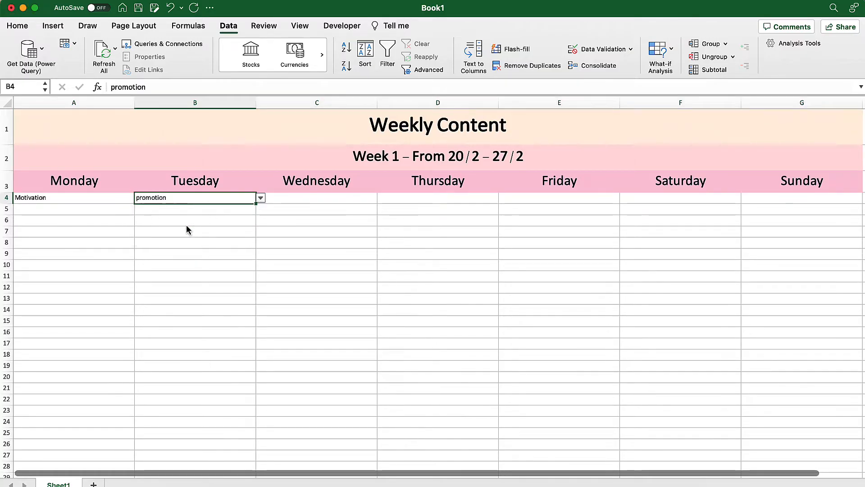
pyautogui.click(341, 199)
pyautogui.click(382, 198)
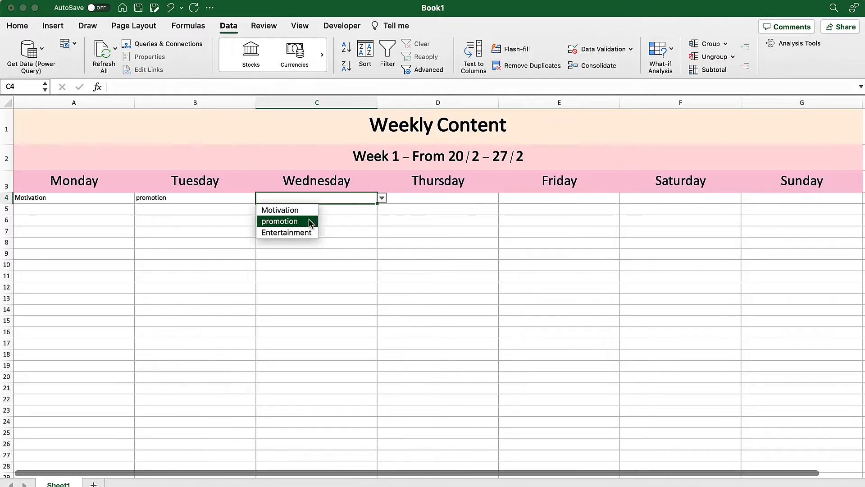
pyautogui.click(288, 210)
pyautogui.click(463, 204)
pyautogui.click(503, 198)
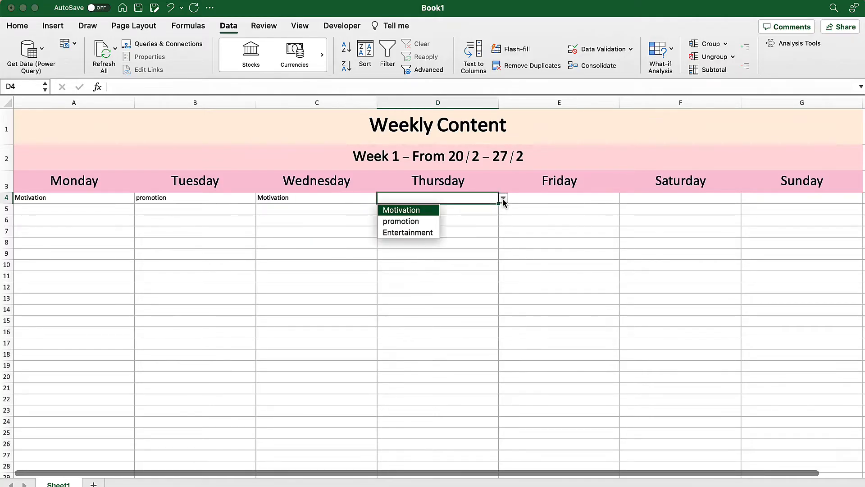
pyautogui.click(434, 221)
# Choose the row 4 drop-down entries Entertainment for Friday, Motivation for Saturday and promotion for Sunday.
pyautogui.click(616, 201)
pyautogui.click(624, 198)
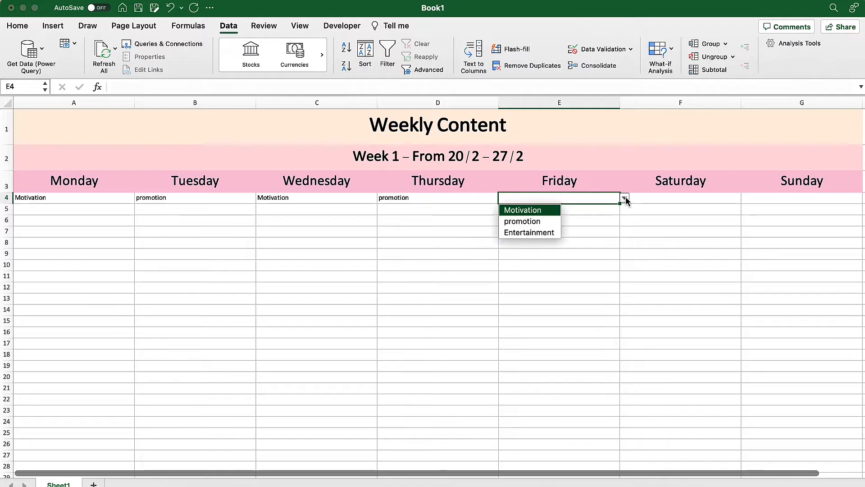
pyautogui.click(557, 234)
pyautogui.click(687, 201)
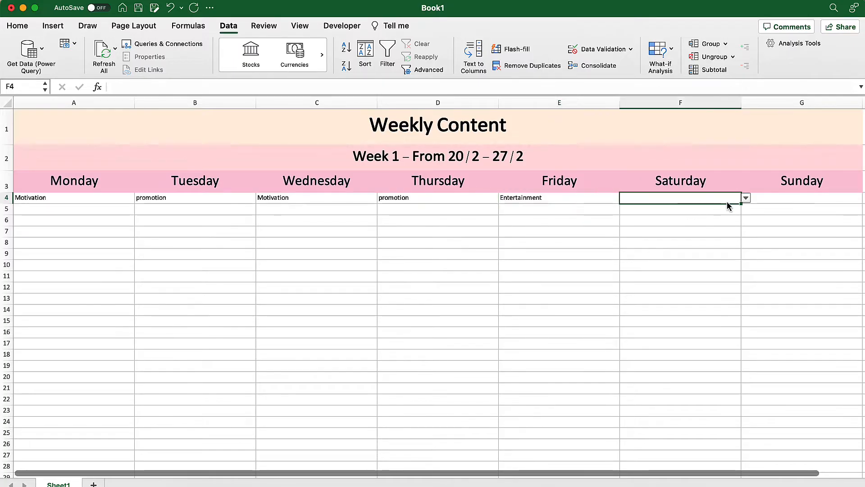
pyautogui.click(745, 198)
pyautogui.click(633, 209)
pyautogui.click(787, 197)
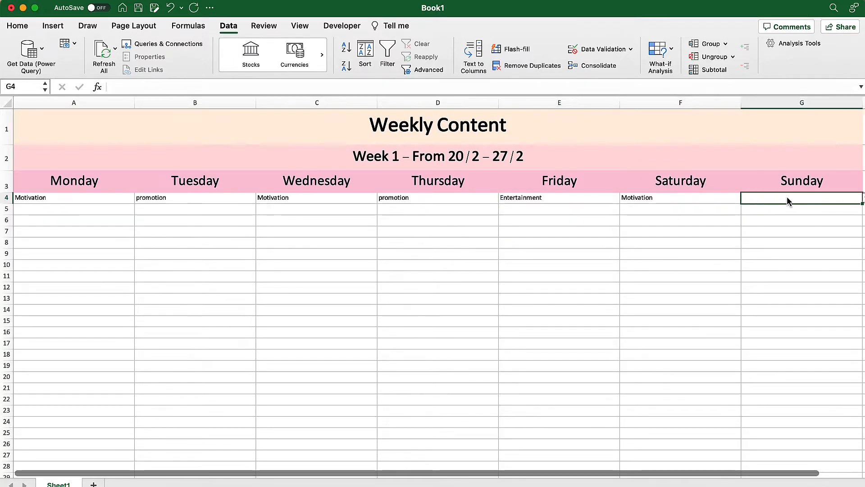
pyautogui.hscroll(2, 836, 215)
pyautogui.click(833, 193)
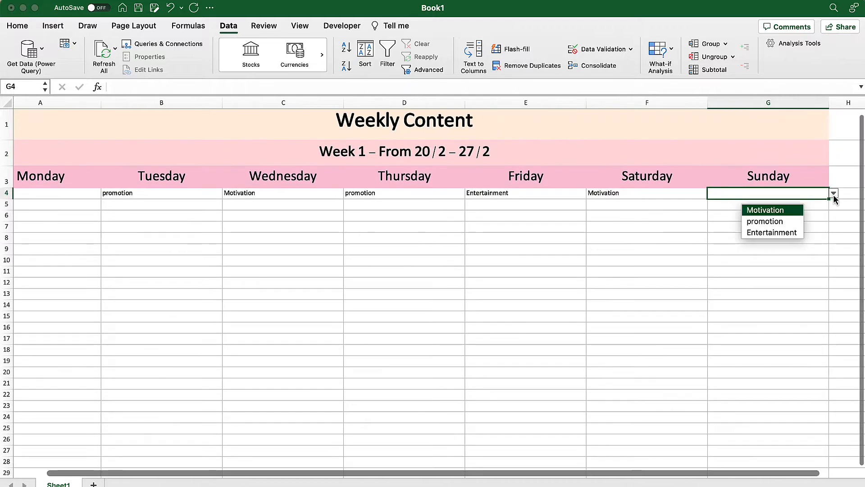
pyautogui.click(780, 225)
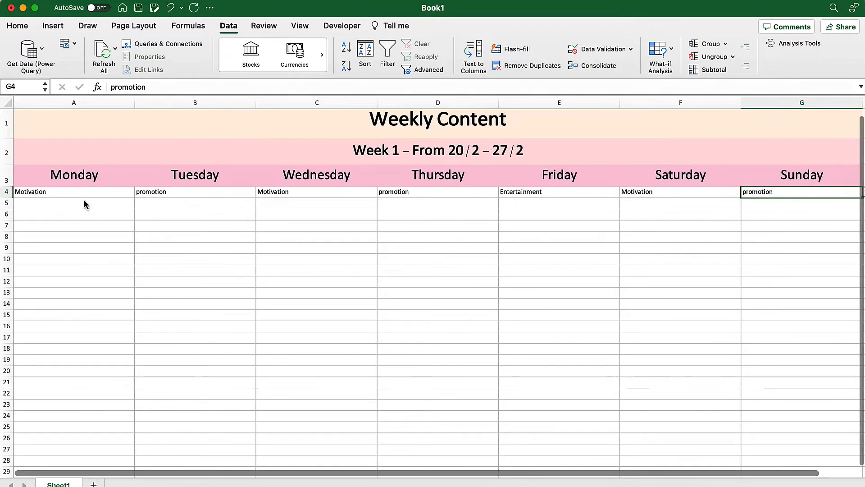
# Set the content types in cells A4 to G4 to font size 16 and centre them horizontally.
pyautogui.moveTo(85, 193); pyautogui.dragTo(772, 195)
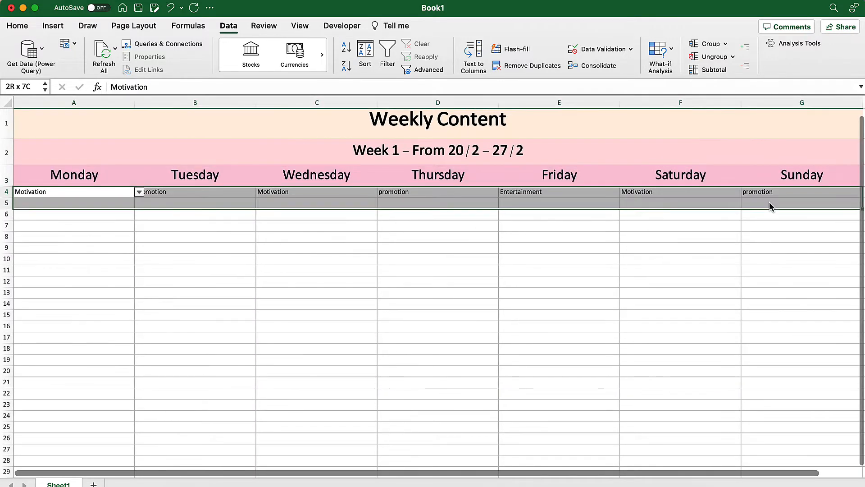
pyautogui.click(17, 26)
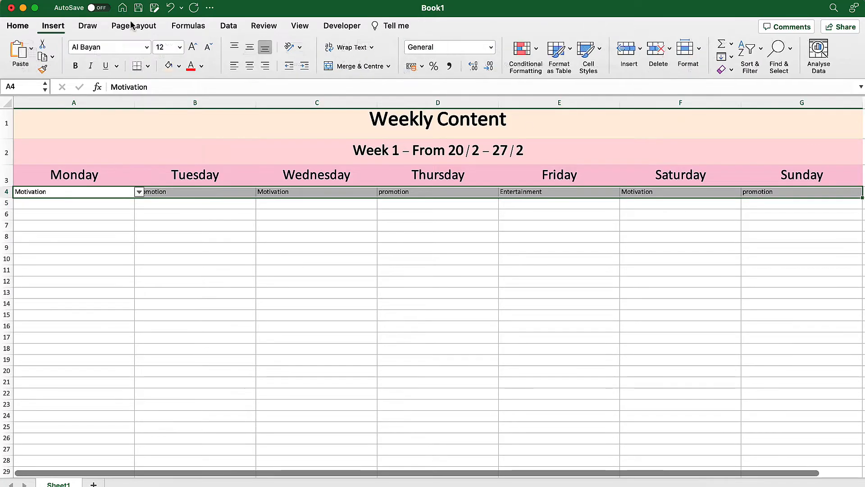
pyautogui.click(179, 47)
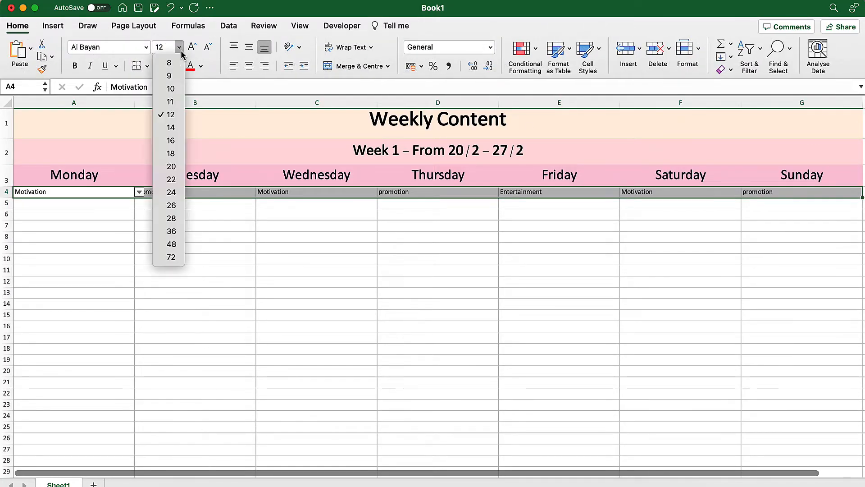
pyautogui.click(172, 140)
pyautogui.click(249, 66)
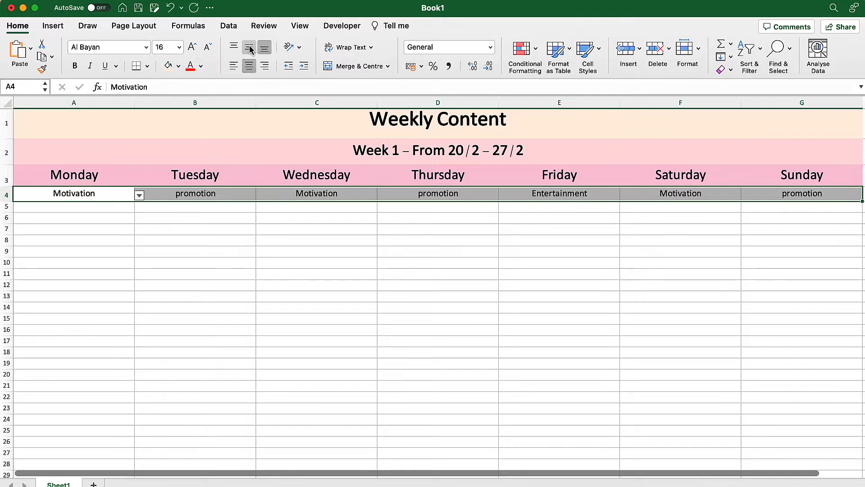
pyautogui.click(195, 239)
# Align all cells of the sheet to the middle vertically and to the centre horizontally.
pyautogui.click(7, 102)
pyautogui.click(249, 46)
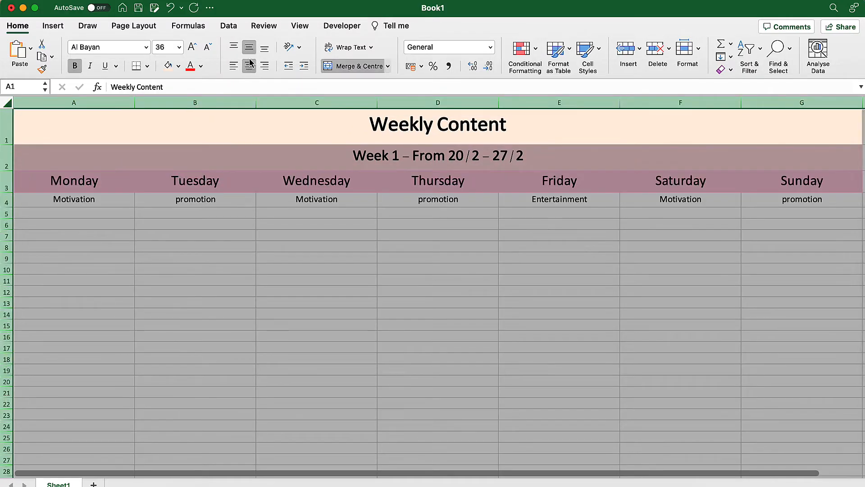
pyautogui.click(249, 66)
pyautogui.click(249, 65)
pyautogui.click(280, 268)
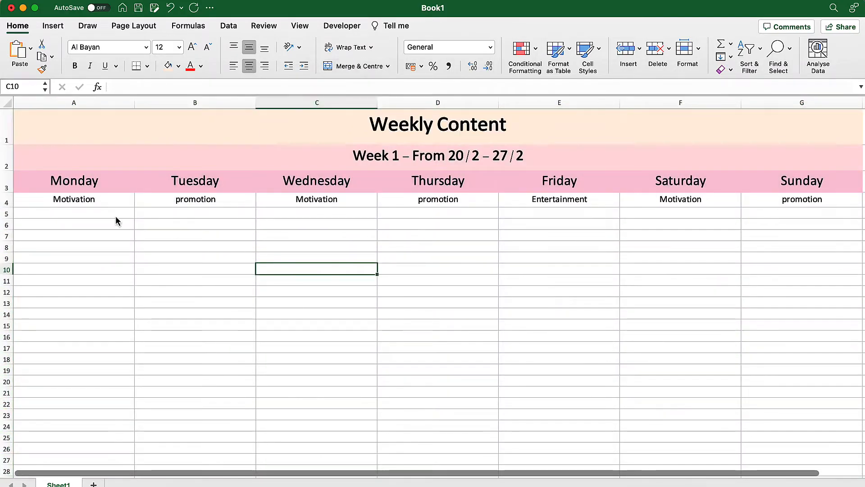
# Start a data validation rule for cells A5 to G5 that allows only entries from a list.
pyautogui.click(80, 215)
pyautogui.moveTo(96, 215); pyautogui.dragTo(802, 214)
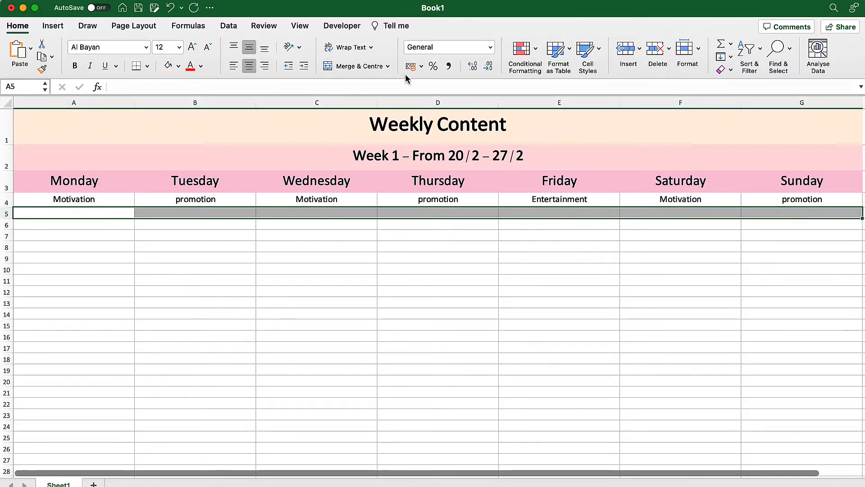
pyautogui.click(228, 26)
pyautogui.click(604, 47)
pyautogui.click(626, 65)
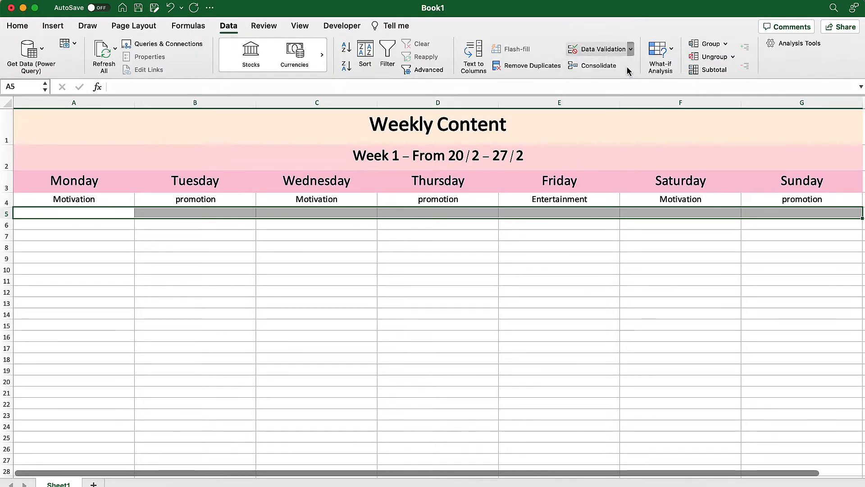
pyautogui.click(431, 146)
pyautogui.click(368, 186)
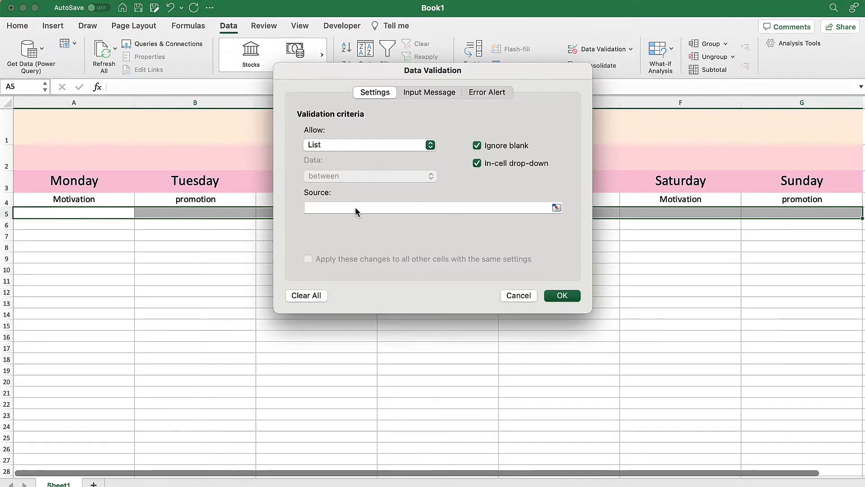
# Enter Instagram, TikTok, YouTube as the list source and apply the validation rule.
pyautogui.click(355, 207)
pyautogui.write('Instagram')
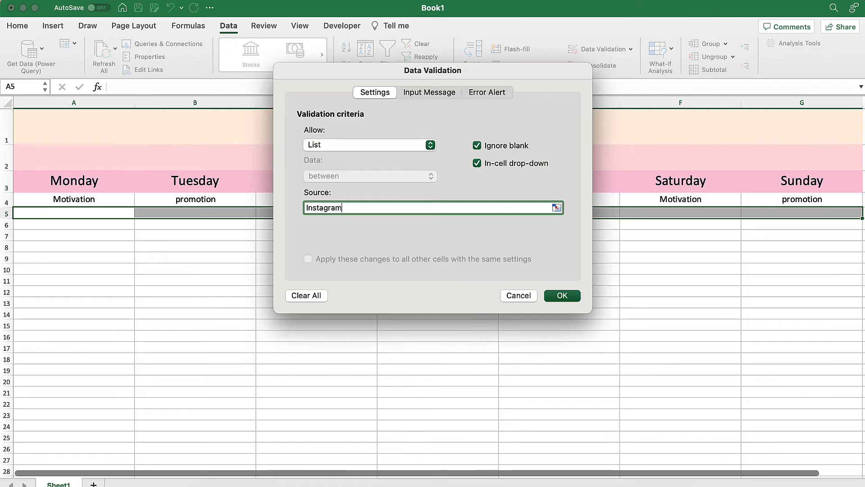
pyautogui.write(',')
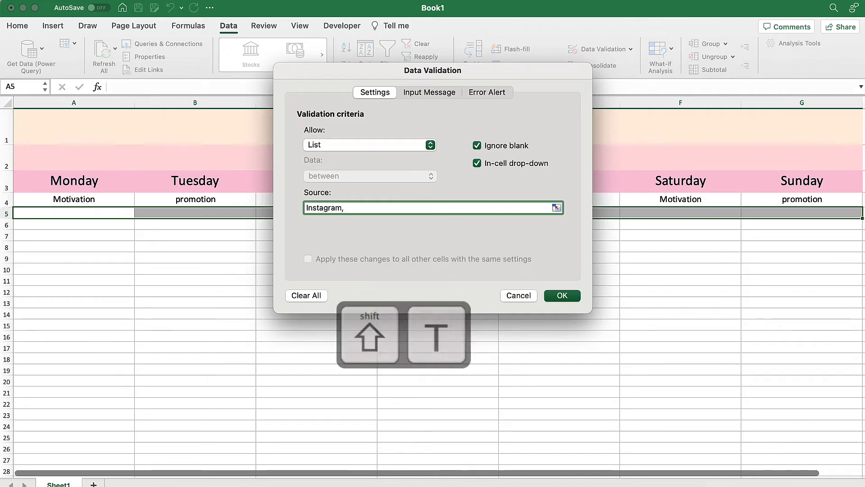
pyautogui.write(' TikTok, Y')
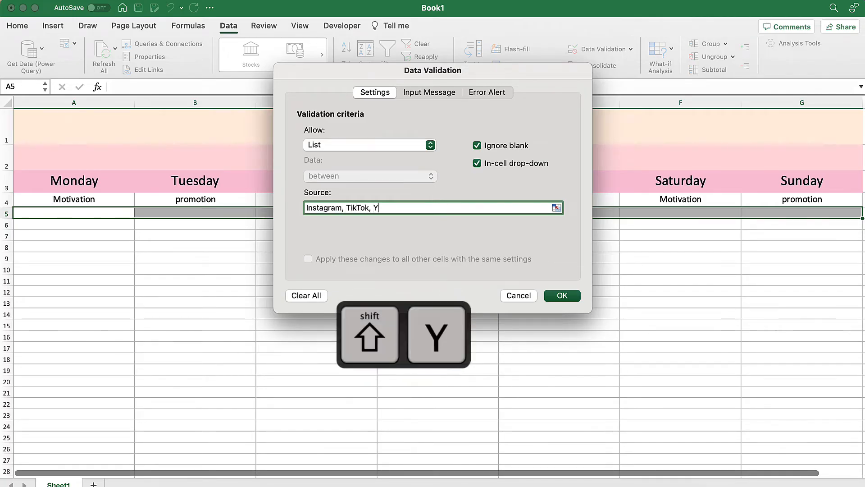
pyautogui.write('ouTube')
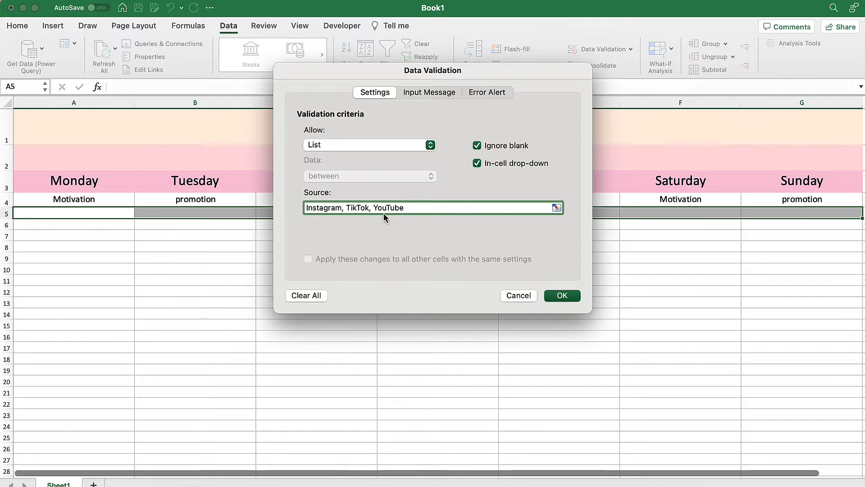
pyautogui.click(562, 295)
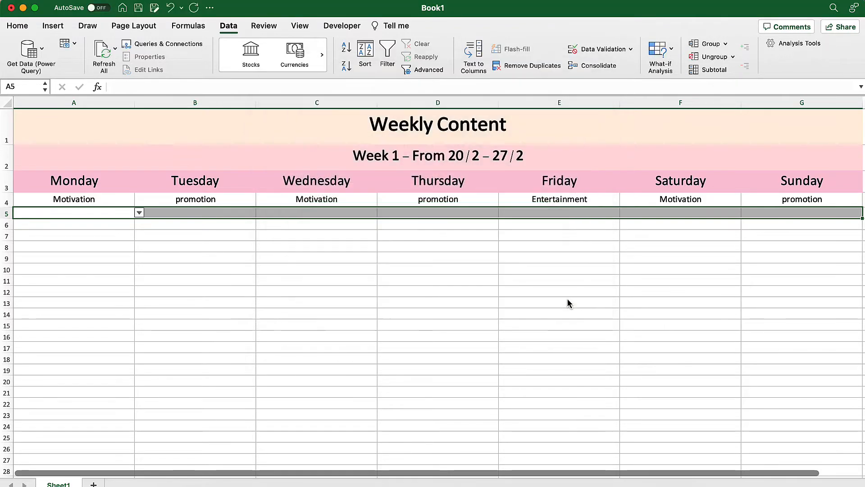
# Choose the row 5 drop-down entries TikTok for Monday, Instagram for Tuesday, YouTube for Wednesday and Instagram for Thursday.
pyautogui.click(139, 212)
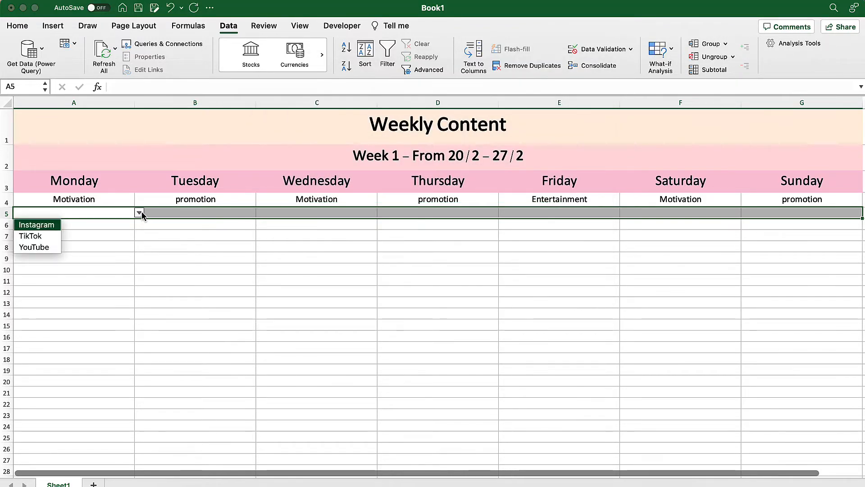
pyautogui.click(53, 235)
pyautogui.click(252, 213)
pyautogui.click(261, 212)
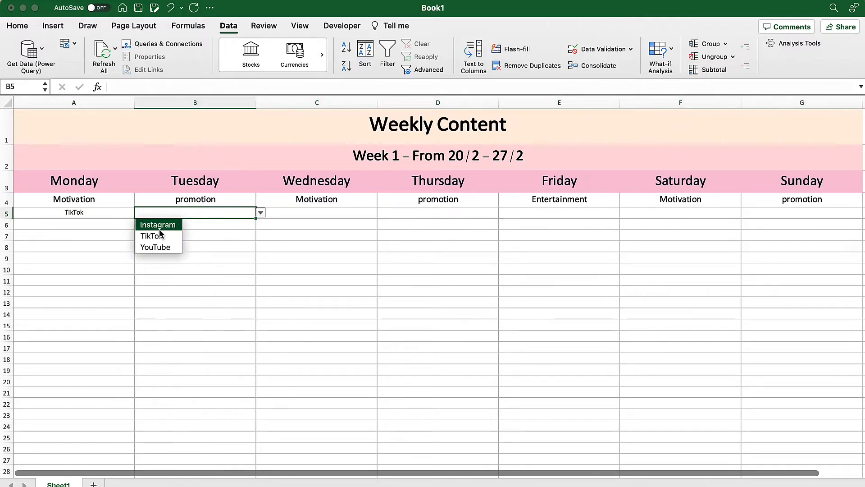
pyautogui.click(159, 225)
pyautogui.click(346, 216)
pyautogui.click(382, 213)
pyautogui.click(298, 247)
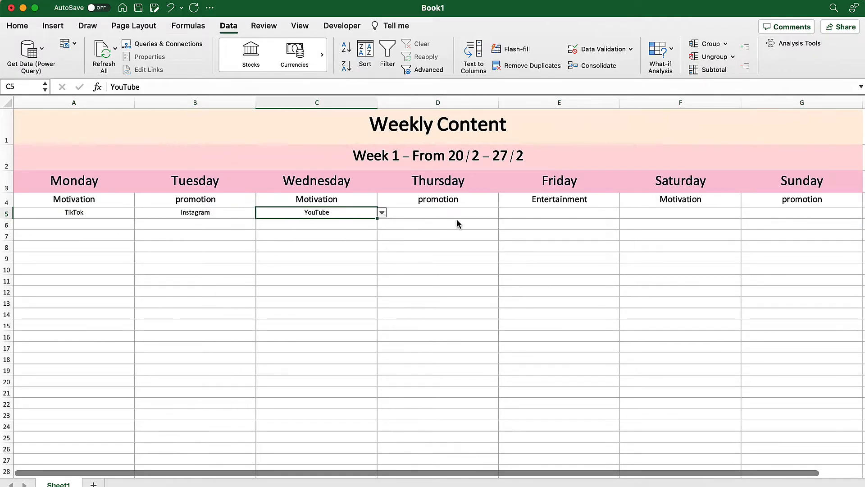
pyautogui.click(456, 217)
pyautogui.click(503, 213)
pyautogui.click(400, 224)
# Choose the row 5 drop-down entries Instagram for Friday, Instagram for Saturday and TikTok for Sunday.
pyautogui.click(579, 215)
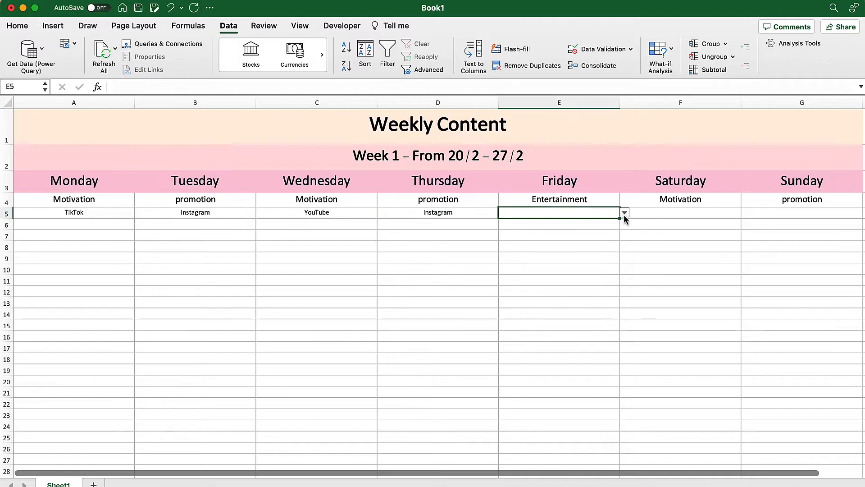
pyautogui.click(625, 212)
pyautogui.click(518, 224)
pyautogui.click(681, 220)
pyautogui.click(746, 212)
pyautogui.click(658, 223)
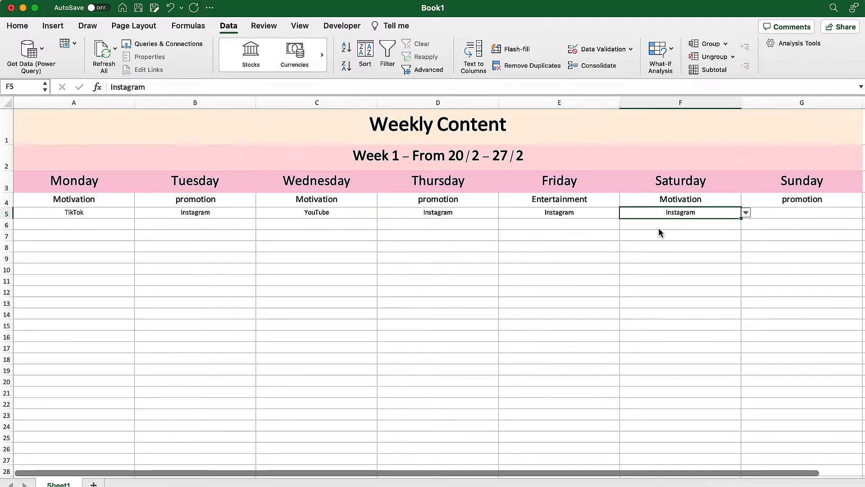
pyautogui.click(778, 220)
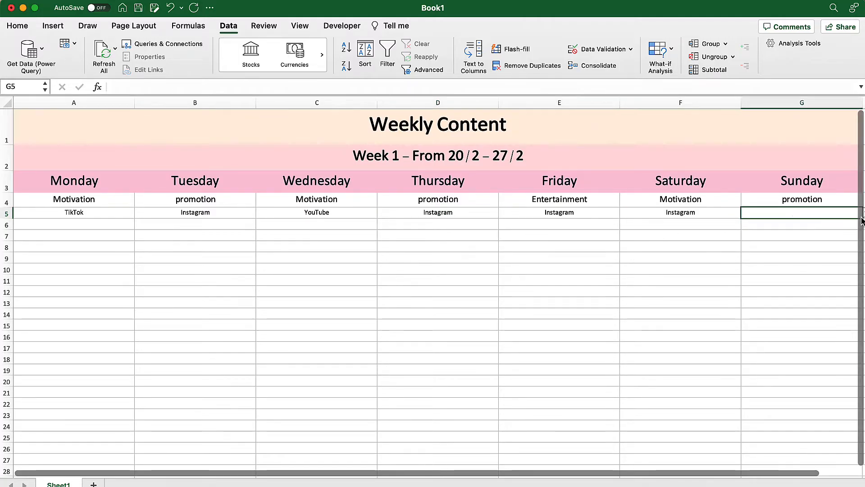
pyautogui.hscroll(1, 811, 230)
pyautogui.click(849, 210)
pyautogui.click(758, 236)
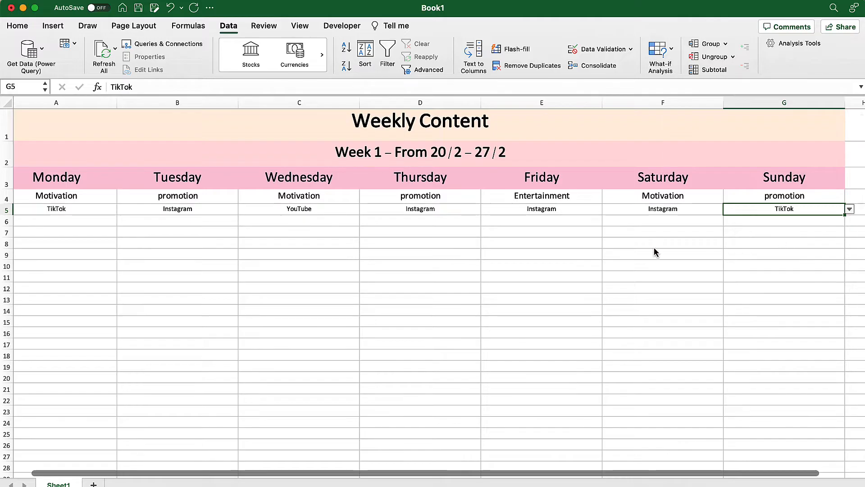
# Set the platform names in cells A5 to G5 to font size 16.
pyautogui.hscroll(-1, 248, 235)
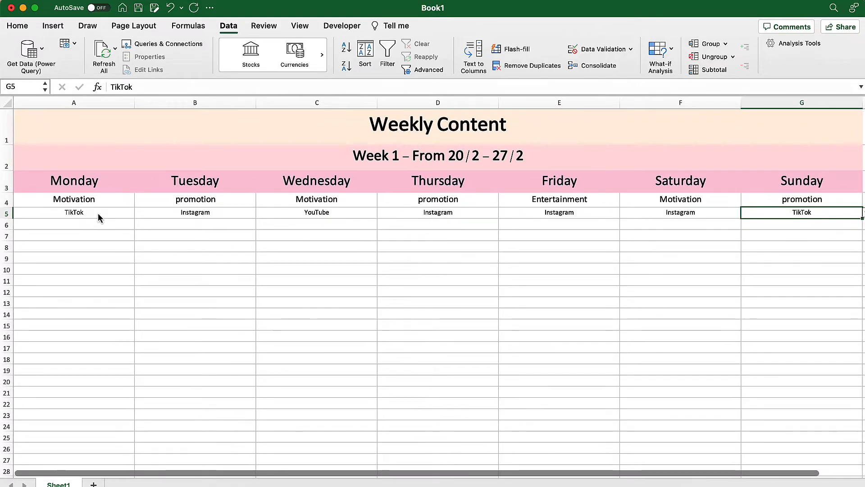
pyautogui.moveTo(99, 213); pyautogui.dragTo(753, 218)
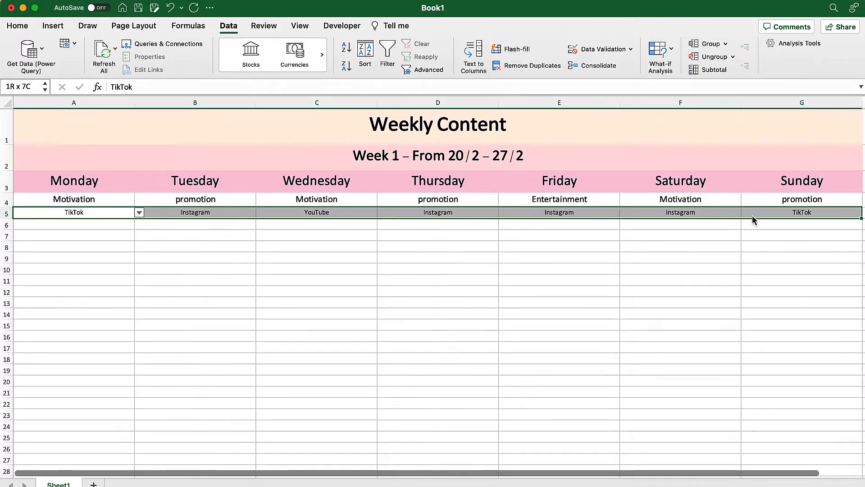
pyautogui.click(17, 25)
pyautogui.click(178, 47)
pyautogui.click(172, 141)
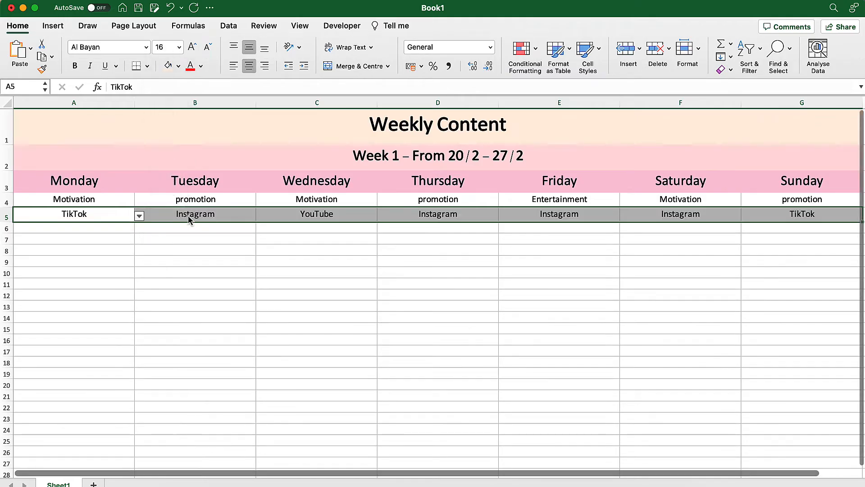
pyautogui.click(190, 234)
# Fill the content type and platform cells A4 to G5 with light grey.
pyautogui.moveTo(108, 205); pyautogui.dragTo(763, 217)
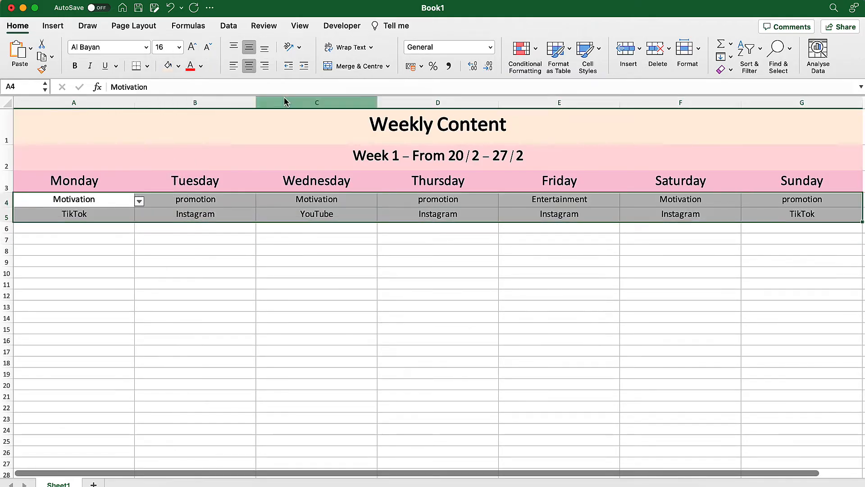
pyautogui.click(178, 66)
pyautogui.click(193, 119)
pyautogui.click(235, 239)
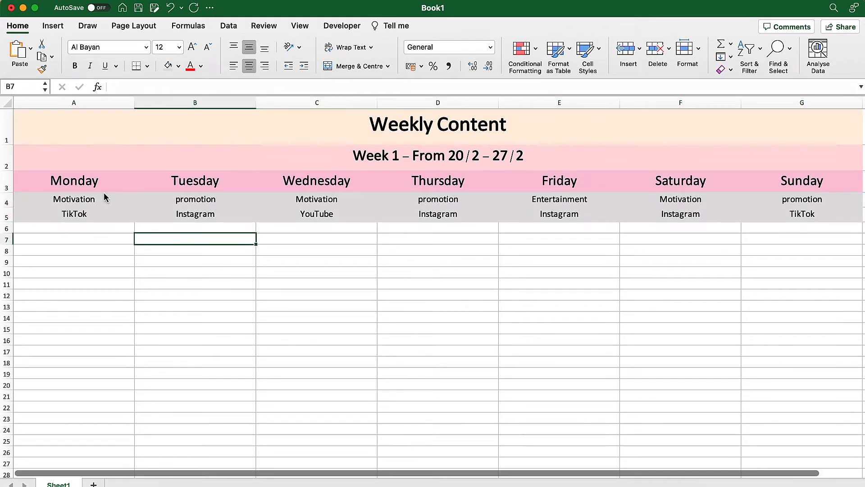
# Make row 6 tall enough for post images and insert the quote picture from a file at cell A6.
pyautogui.moveTo(7, 234); pyautogui.dragTo(12, 361)
pyautogui.click(92, 292)
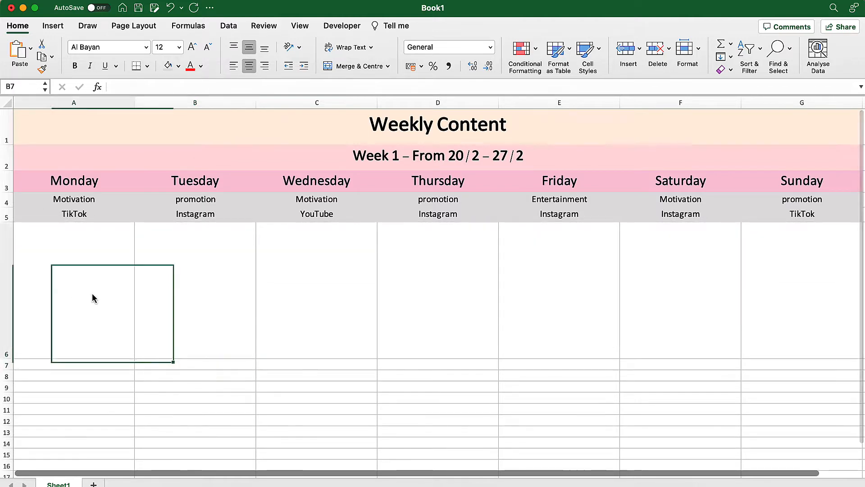
pyautogui.click(53, 26)
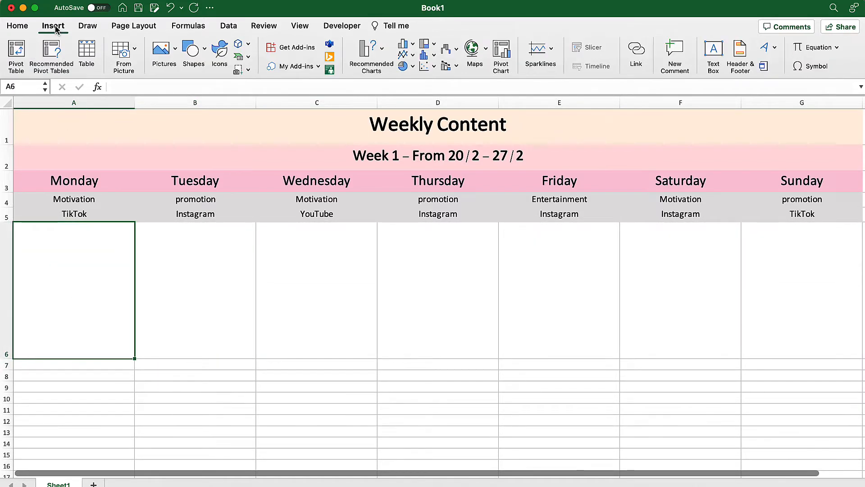
pyautogui.click(163, 52)
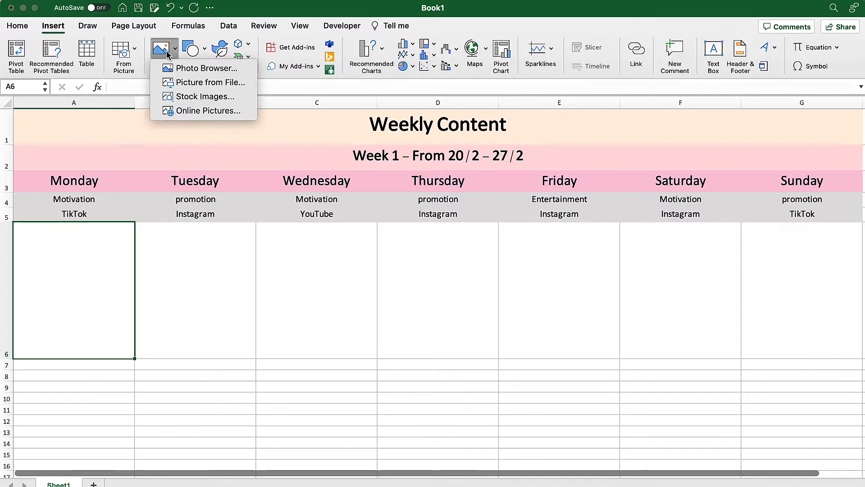
pyautogui.click(200, 85)
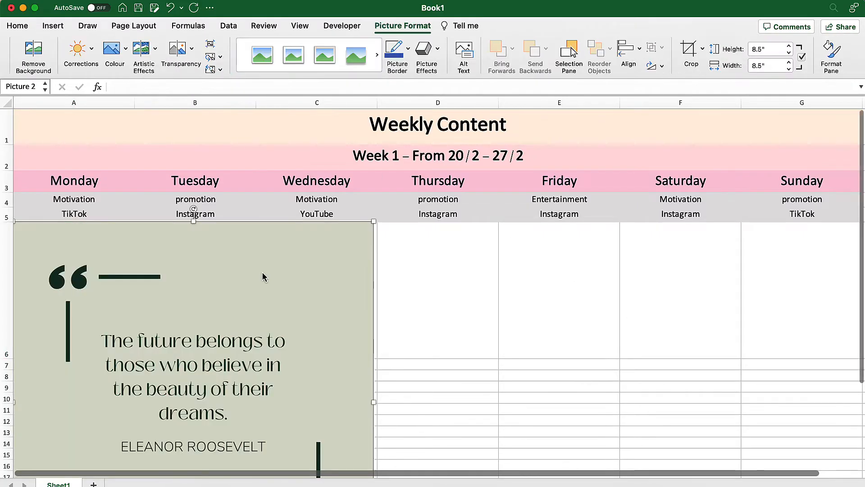
# Shrink the quote picture to about 3.56" square and move it into the Monday column below the platform row.
pyautogui.doubleClick(314, 310)
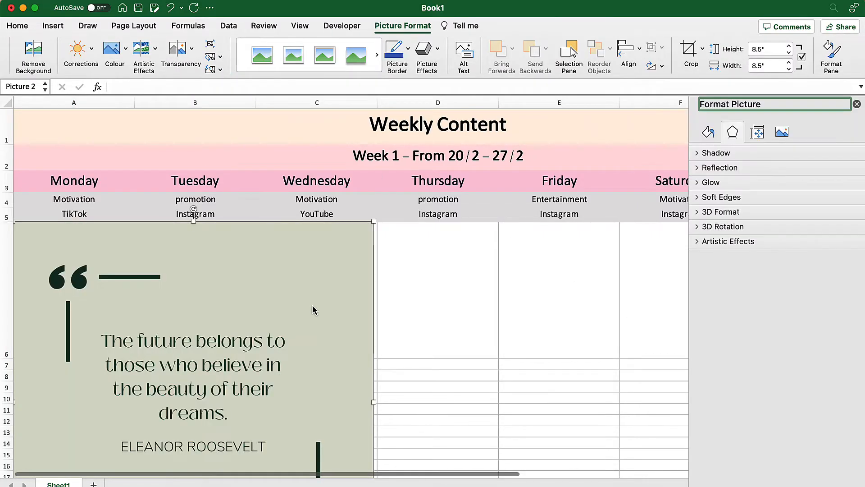
pyautogui.click(855, 104)
pyautogui.moveTo(64, 250); pyautogui.dragTo(125, 245)
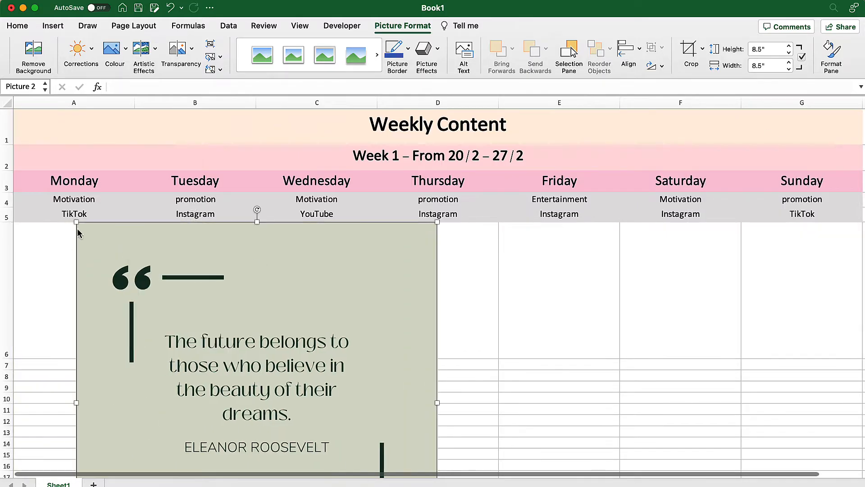
pyautogui.moveTo(77, 223); pyautogui.dragTo(297, 399)
pyautogui.moveTo(394, 432); pyautogui.dragTo(270, 282)
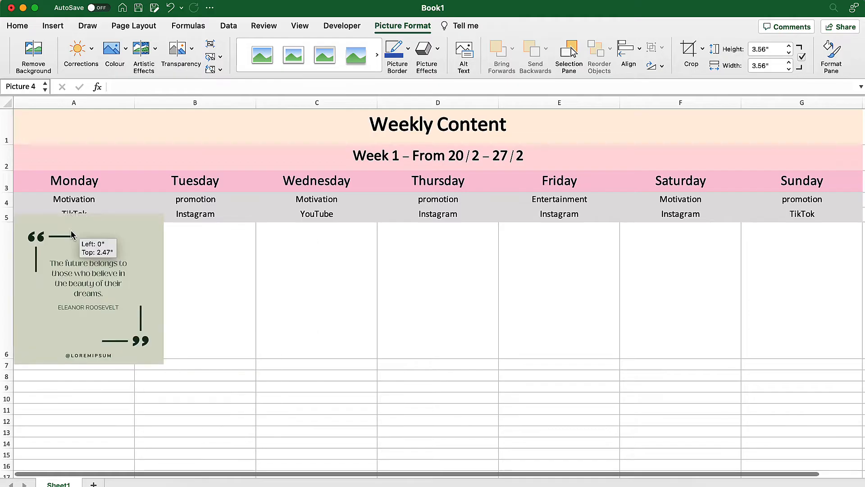
pyautogui.moveTo(71, 231); pyautogui.dragTo(70, 239)
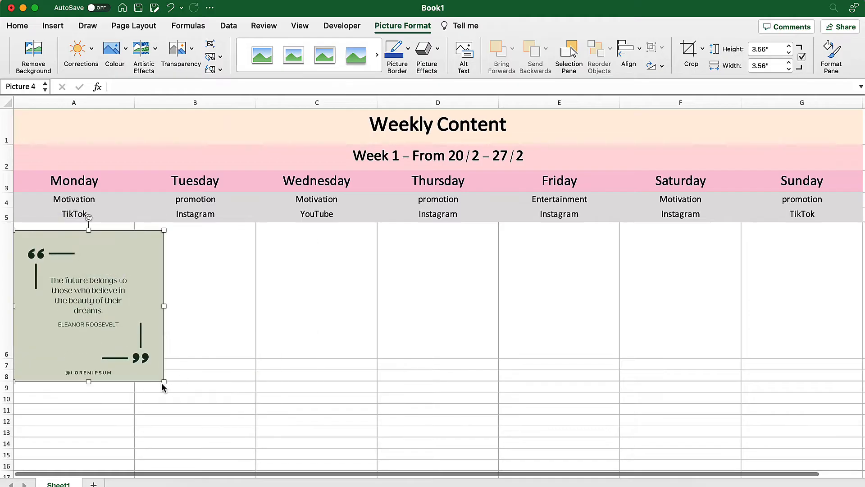
# Resize the quote picture to about 2.86" square and position it to span the width of cell A6.
pyautogui.moveTo(108, 378); pyautogui.dragTo(101, 328)
pyautogui.moveTo(166, 332); pyautogui.dragTo(102, 268)
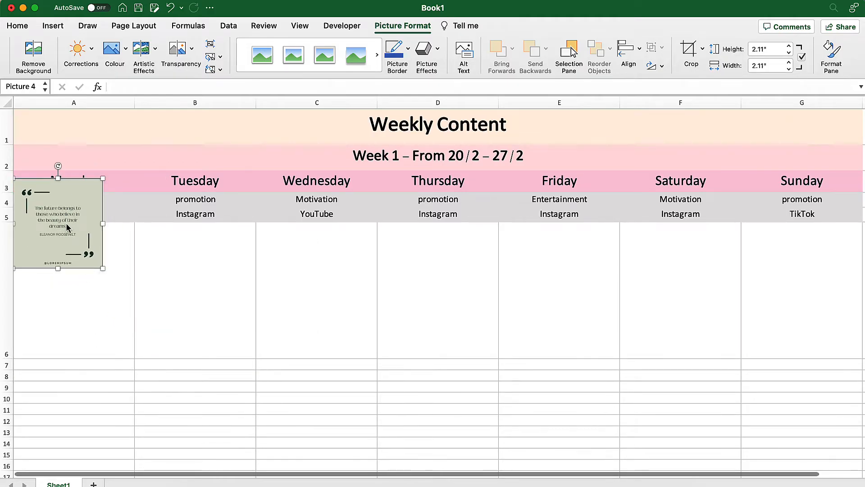
pyautogui.moveTo(66, 227); pyautogui.dragTo(74, 280)
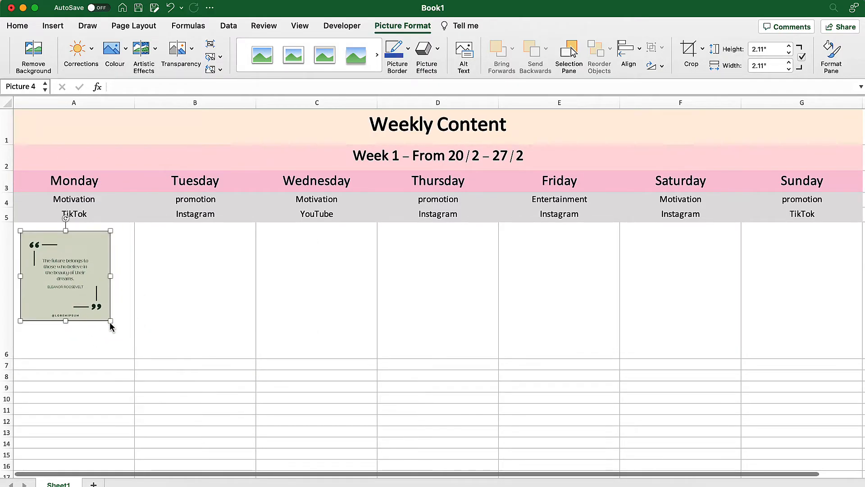
pyautogui.moveTo(111, 325)
pyautogui.mouseDown()
pyautogui.moveTo(127, 342)
pyautogui.moveTo(116, 328)
pyautogui.mouseUp()
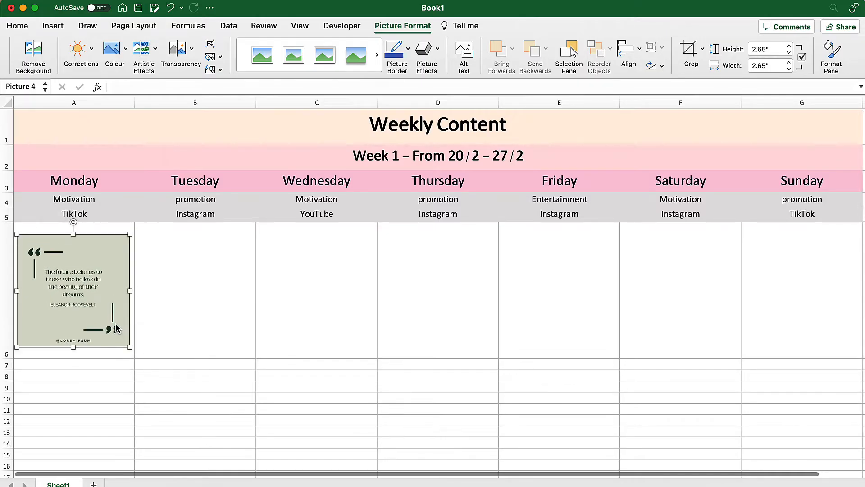
pyautogui.moveTo(129, 346); pyautogui.dragTo(114, 332)
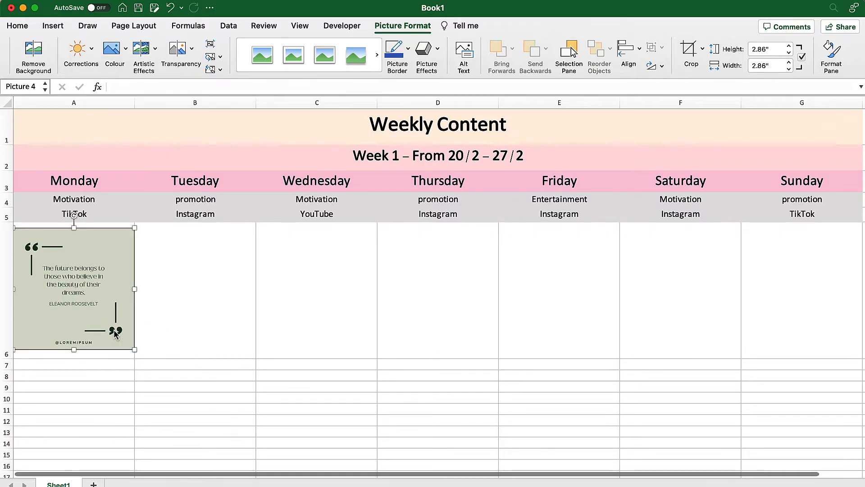
# Insert the green Big Sale 40% off picture from a file at cell B6 for Tuesday.
pyautogui.click(196, 276)
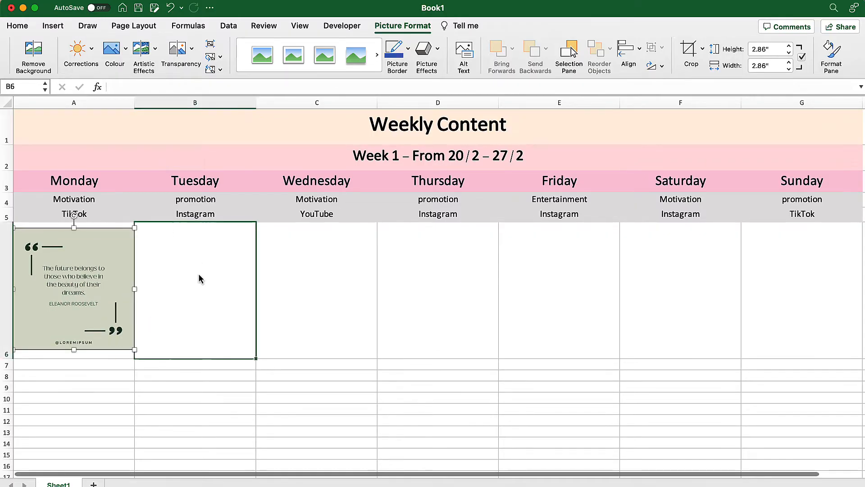
pyautogui.click(53, 26)
pyautogui.click(165, 62)
pyautogui.click(193, 83)
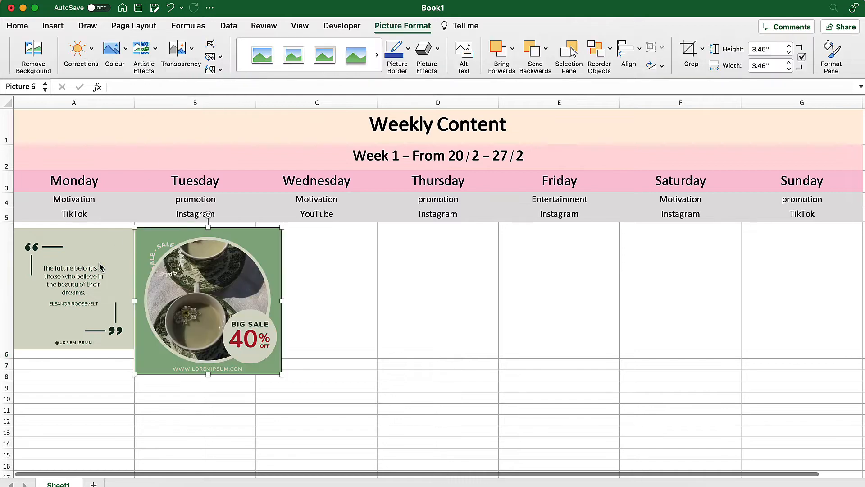
# Compare the Monday and Tuesday picture sizes and copy the height value of the Monday quote picture.
pyautogui.click(99, 266)
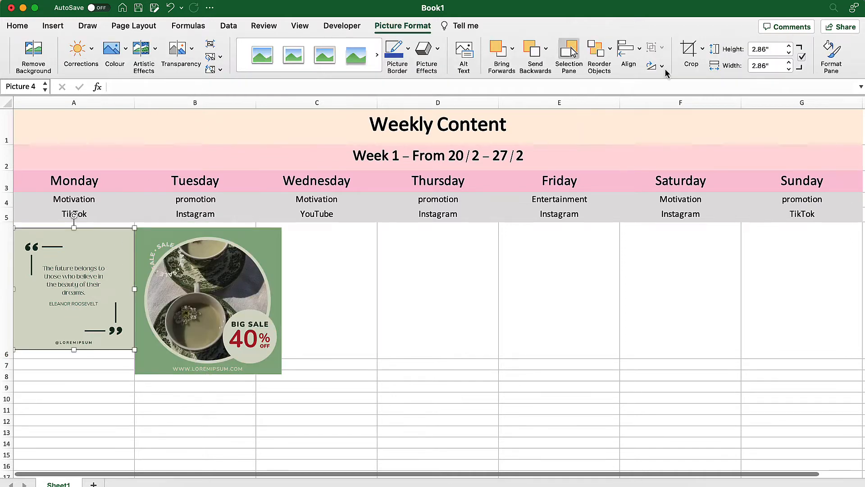
pyautogui.click(258, 305)
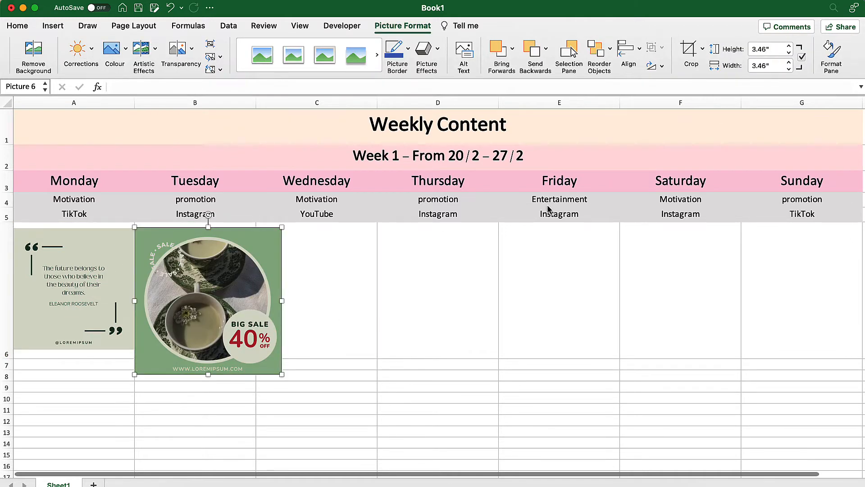
pyautogui.click(87, 302)
pyautogui.click(777, 50)
pyautogui.doubleClick(766, 49)
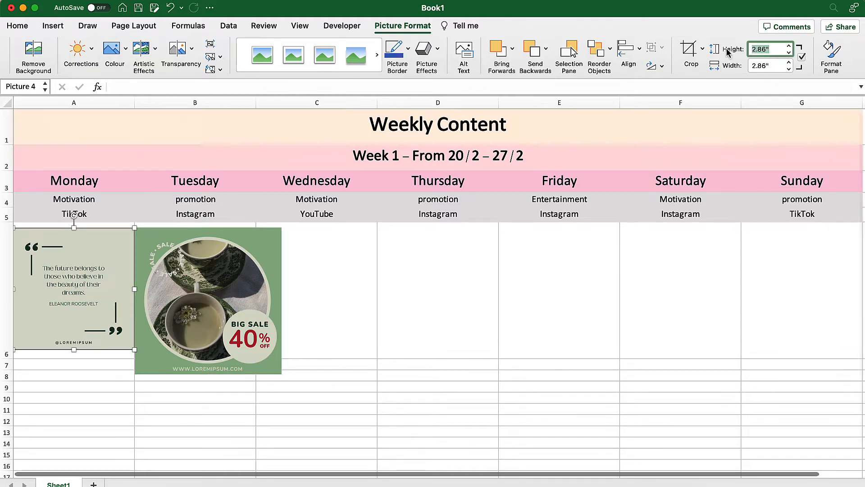
pyautogui.press('super+c')
# Set the Tuesday Big Sale picture's height and width to 2.86" using the copied value.
pyautogui.click(240, 288)
pyautogui.click(774, 53)
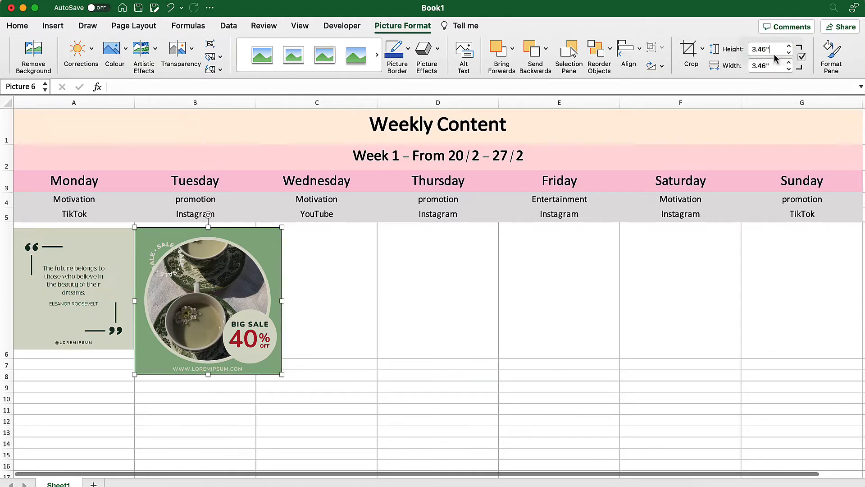
pyautogui.press('super+a')
pyautogui.press('super+v')
pyautogui.click(766, 66)
pyautogui.press('super+a')
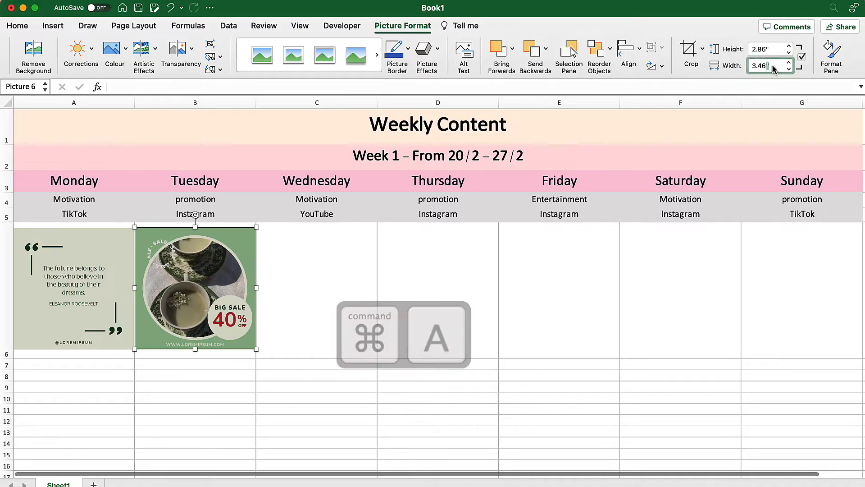
pyautogui.press('super+v')
pyautogui.press('Return')
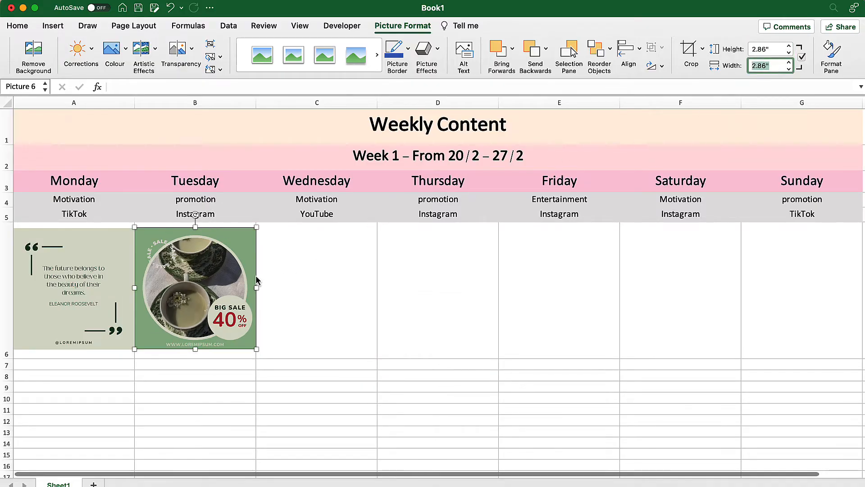
pyautogui.click(244, 283)
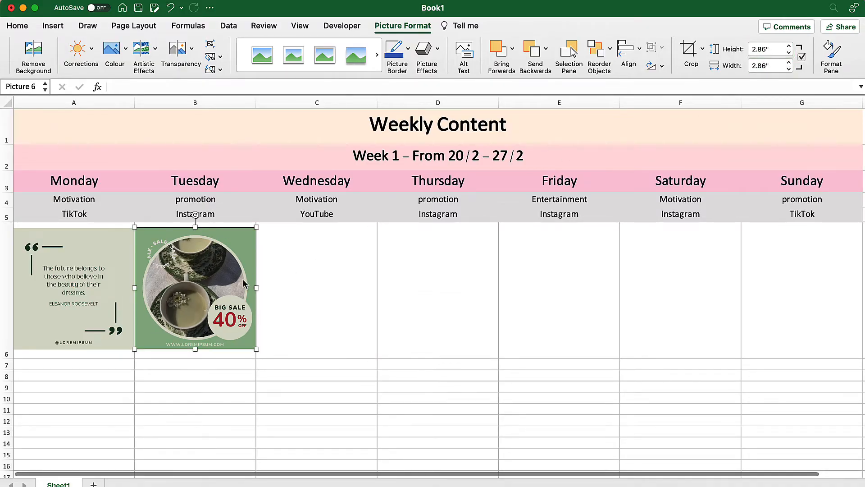
pyautogui.click(314, 272)
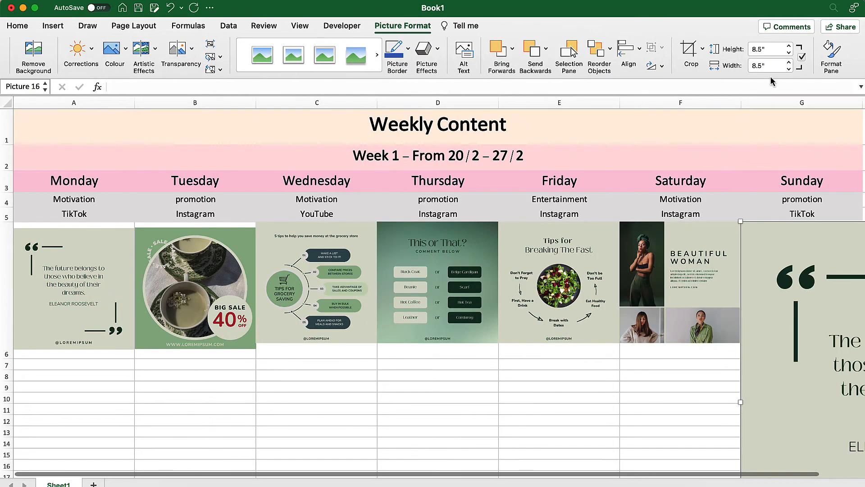
# Set the Sunday quote picture's height and width to 2.86".
pyautogui.click(770, 54)
pyautogui.press('super+a')
pyautogui.press('super+v')
pyautogui.click(772, 66)
pyautogui.press('super+a')
pyautogui.press('super+v')
pyautogui.press('Return')
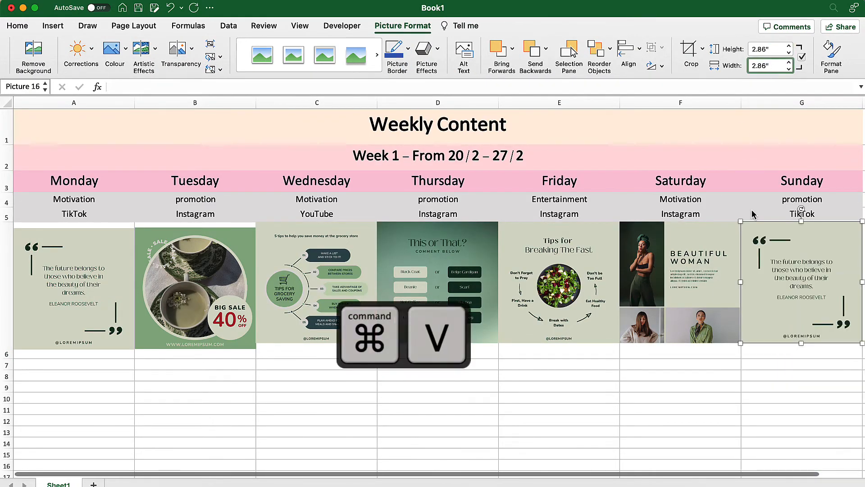
# Select all seven post pictures from Sunday to Monday and align them vertically to their middle.
pyautogui.rightClick(651, 266)
pyautogui.click(777, 272)
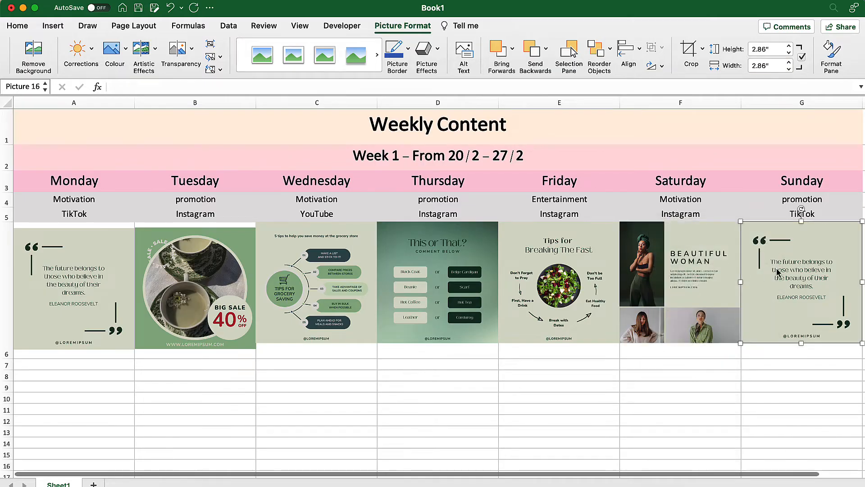
pyautogui.keyDown('shift'); pyautogui.click(683, 270); pyautogui.keyUp('shift')
pyautogui.keyDown('shift'); pyautogui.click(558, 277); pyautogui.keyUp('shift')
pyautogui.keyDown('shift'); pyautogui.click(440, 279); pyautogui.keyUp('shift')
pyautogui.keyDown('shift'); pyautogui.click(355, 281); pyautogui.keyUp('shift')
pyautogui.keyDown('shift'); pyautogui.click(212, 284); pyautogui.keyUp('shift')
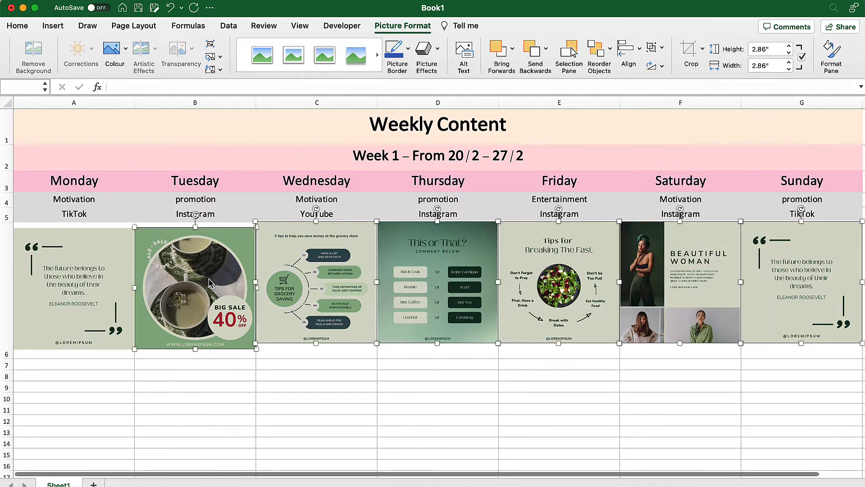
pyautogui.keyDown('shift'); pyautogui.click(103, 256); pyautogui.keyUp('shift')
pyautogui.click(635, 57)
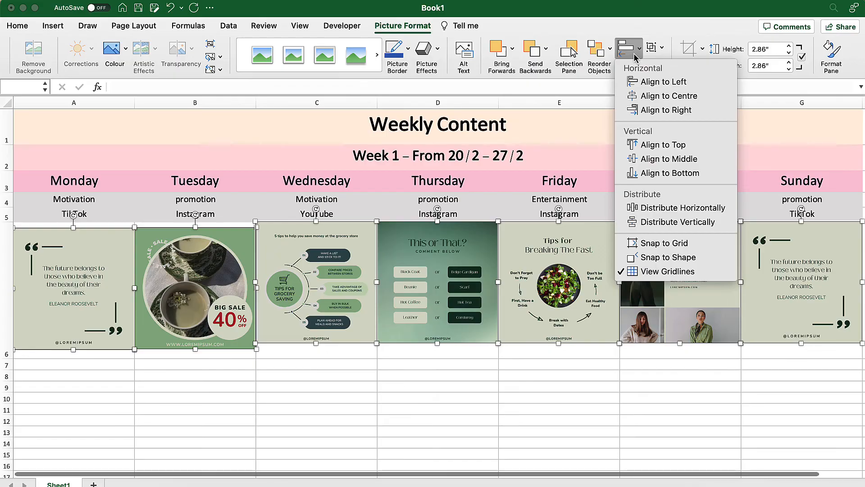
pyautogui.click(662, 160)
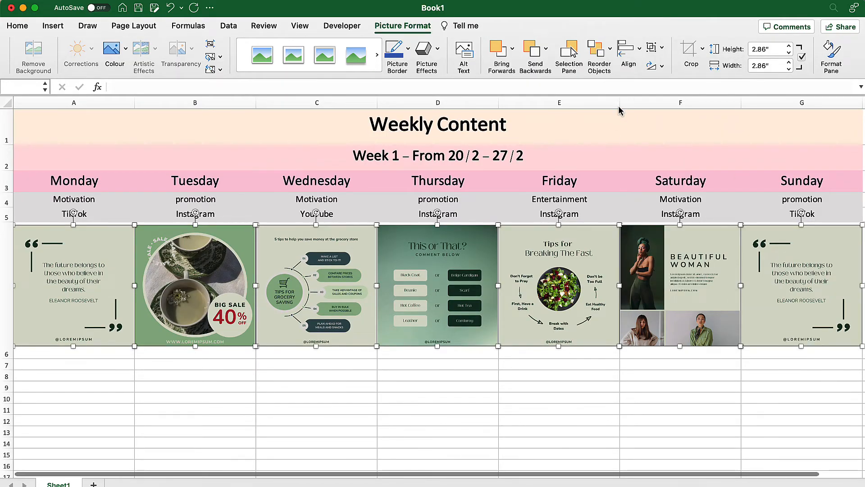
pyautogui.click(650, 386)
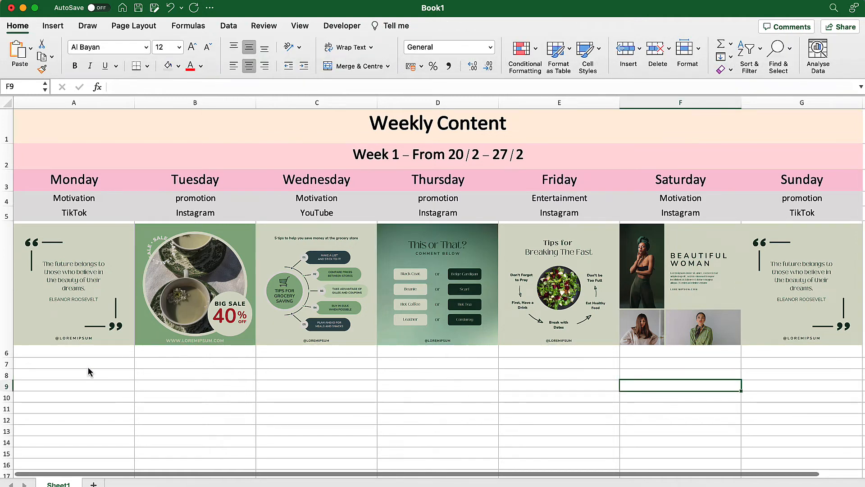
# Apply a thick box border around each day's block of cells in rows 6 to 12, separately for columns A to G.
pyautogui.moveTo(105, 425); pyautogui.dragTo(100, 282)
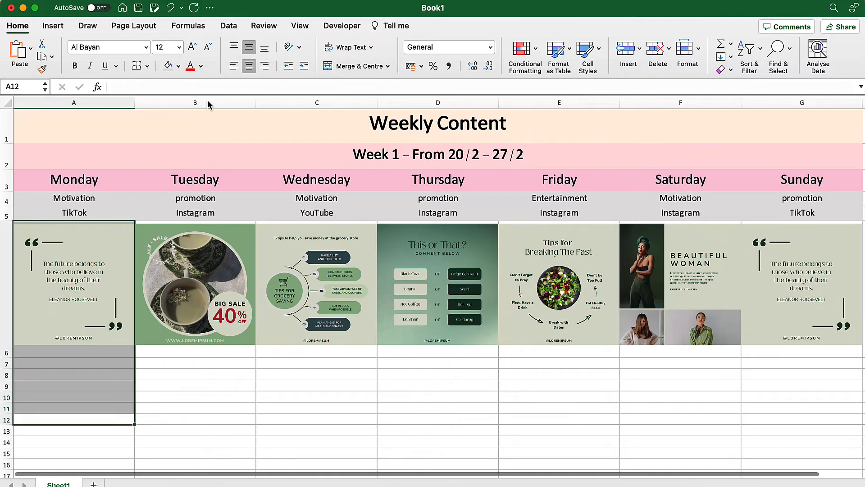
pyautogui.moveTo(219, 423); pyautogui.dragTo(252, 355)
pyautogui.moveTo(308, 420); pyautogui.dragTo(309, 312)
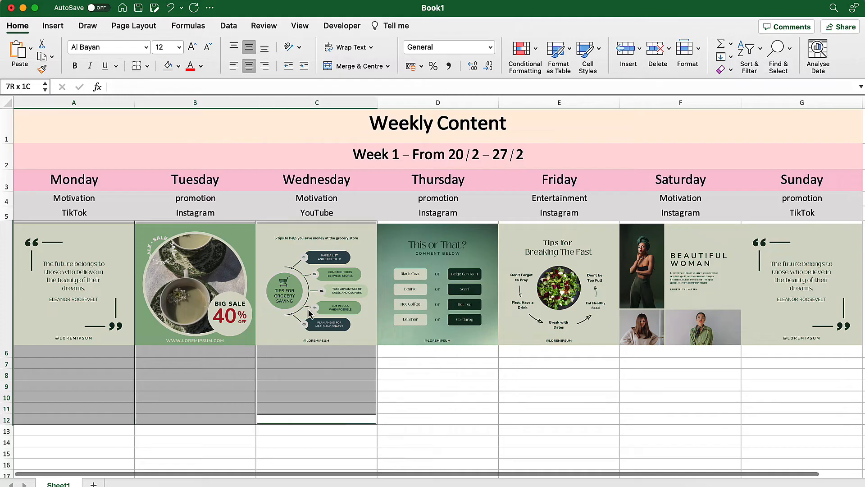
pyautogui.moveTo(414, 419); pyautogui.dragTo(418, 322)
pyautogui.moveTo(530, 425); pyautogui.dragTo(610, 350)
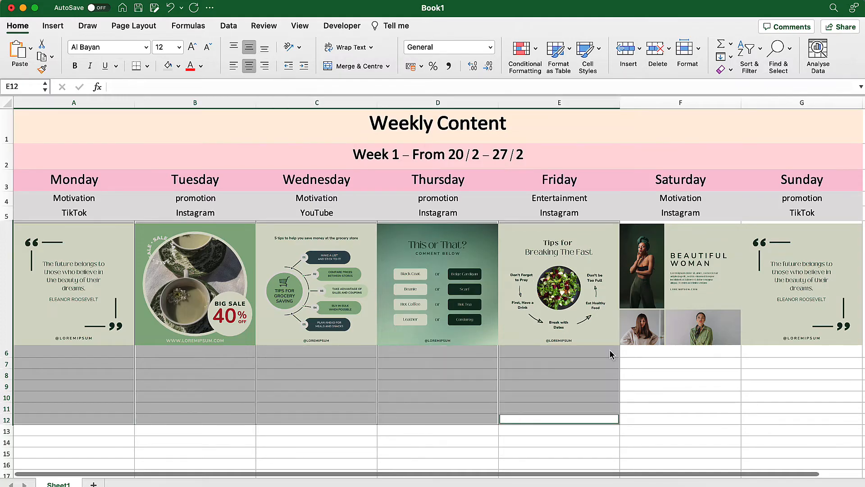
pyautogui.moveTo(659, 417); pyautogui.dragTo(662, 342)
pyautogui.moveTo(780, 420); pyautogui.dragTo(759, 293)
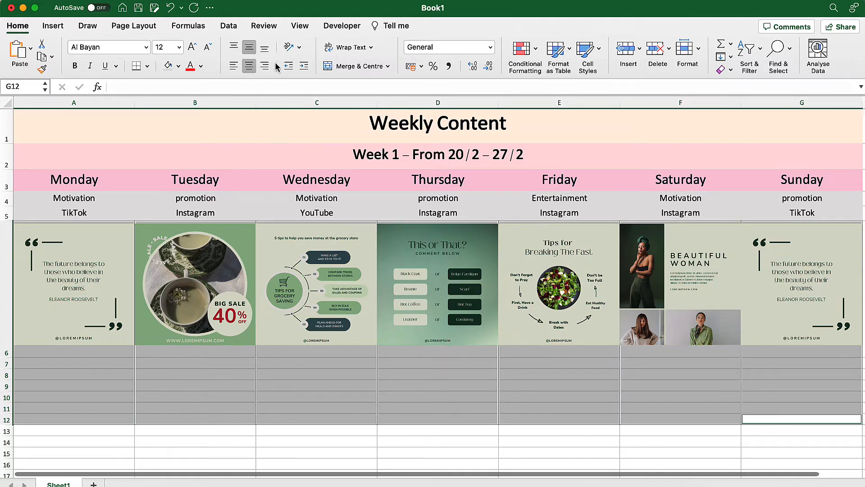
pyautogui.click(147, 67)
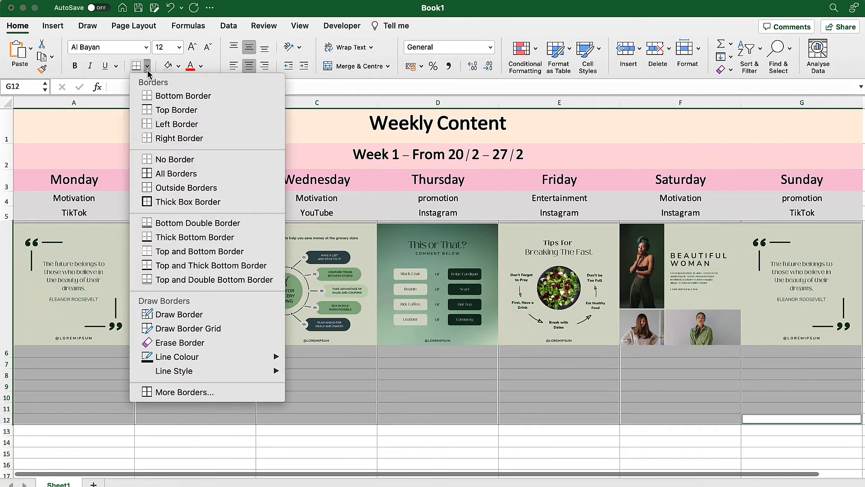
pyautogui.click(185, 207)
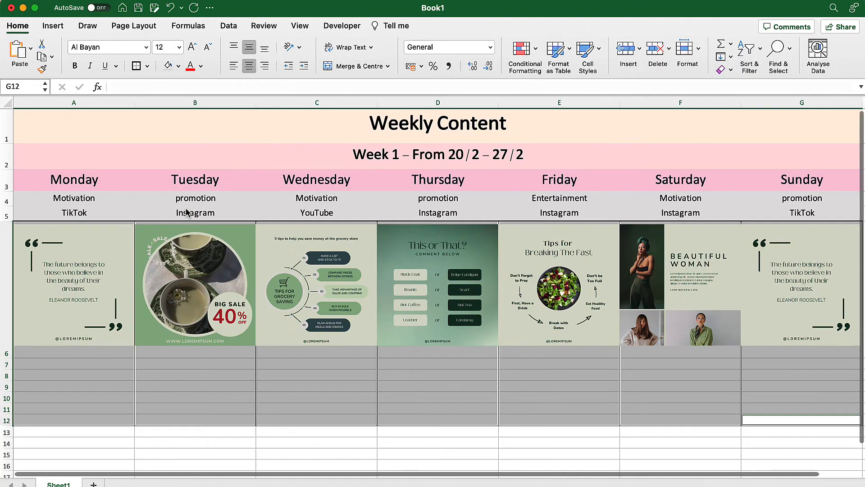
pyautogui.click(182, 399)
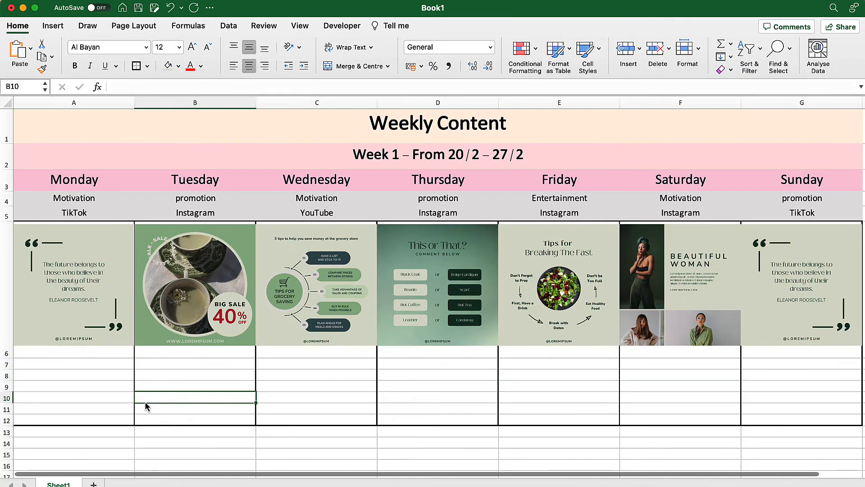